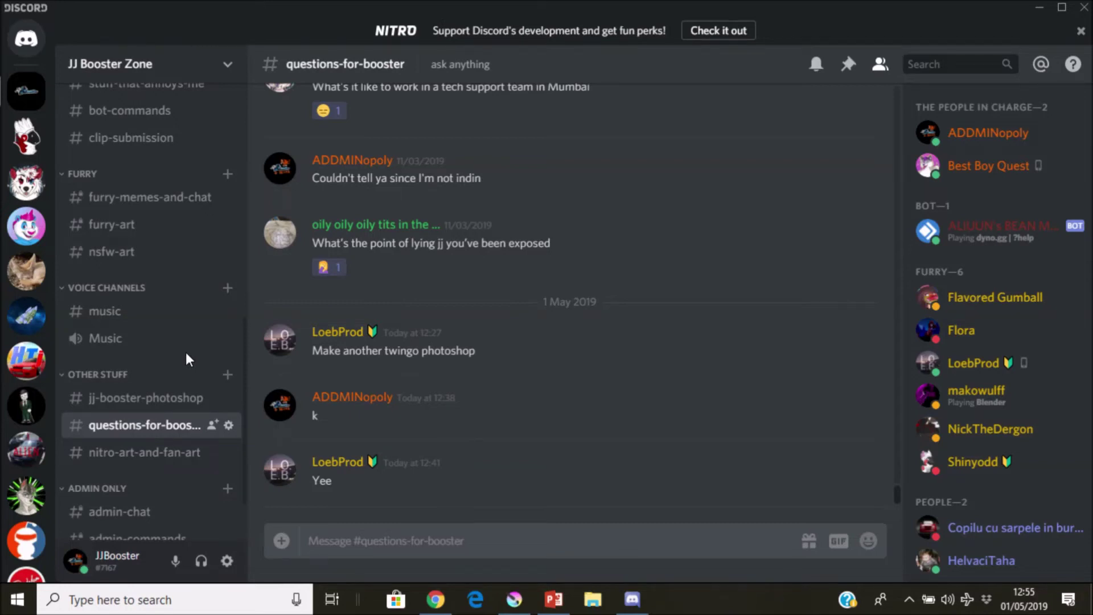
- Scroll the server's channel list to Other Stuff and open jj-booster-photoshop
scroll(187, 359, up, 3)
scroll(187, 358, up, 3)
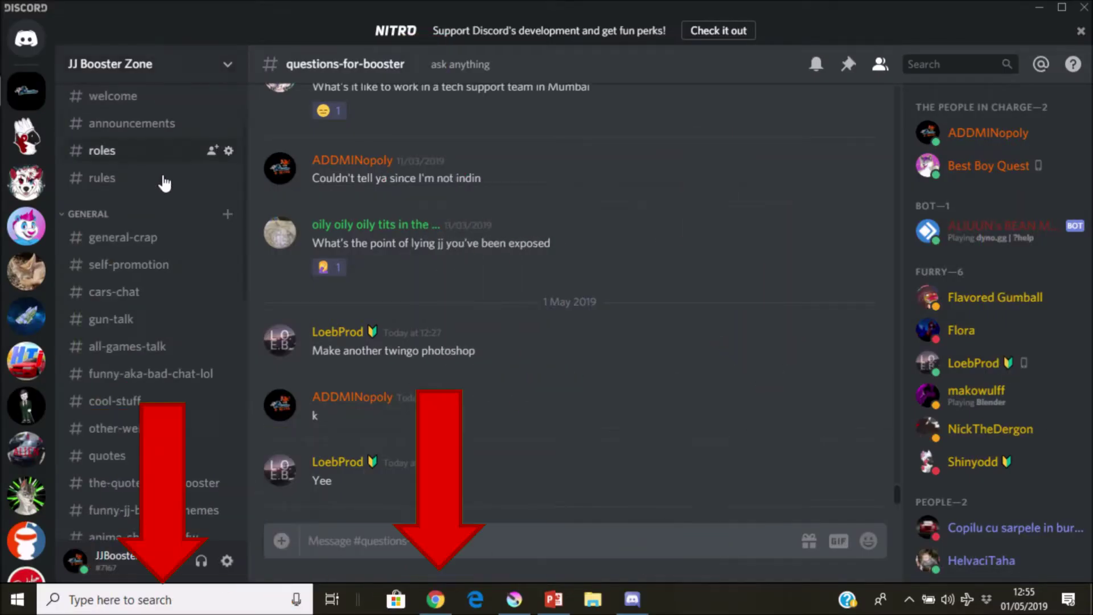
scroll(162, 185, up, 1)
scroll(161, 191, up, 1)
scroll(161, 193, down, 4)
scroll(163, 194, down, 3)
scroll(161, 190, down, 1)
scroll(161, 190, down, 3)
scroll(161, 190, down, 2)
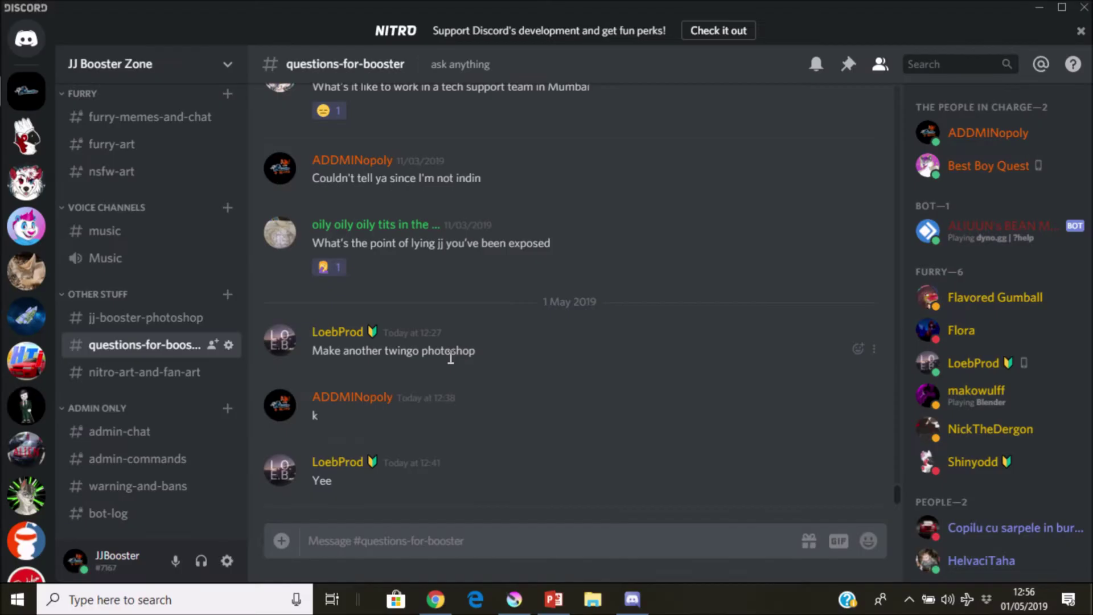
mouse_move(145, 397)
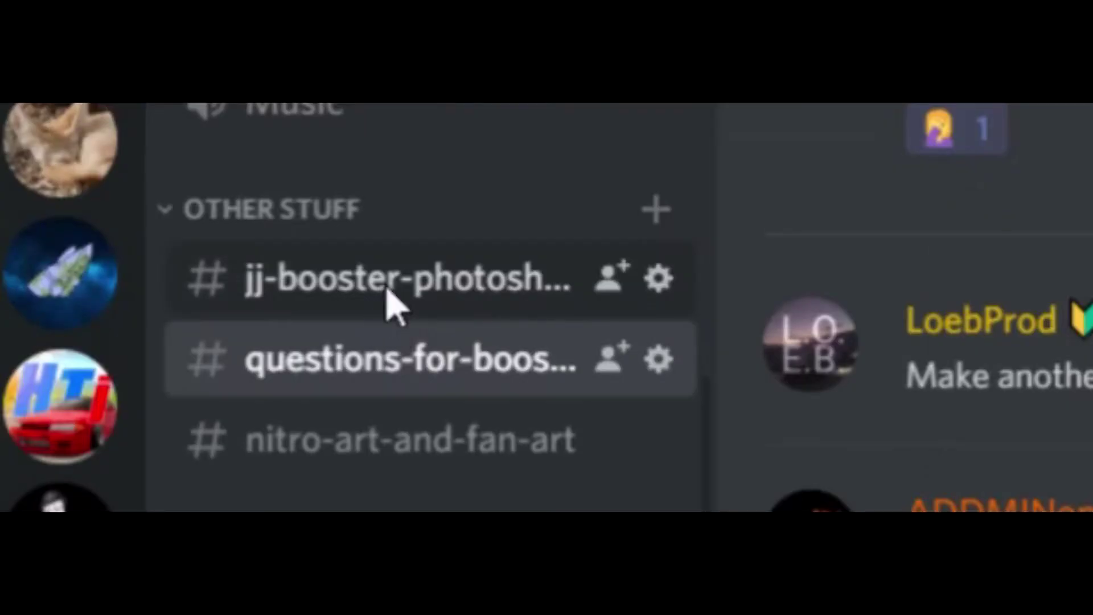
click(138, 321)
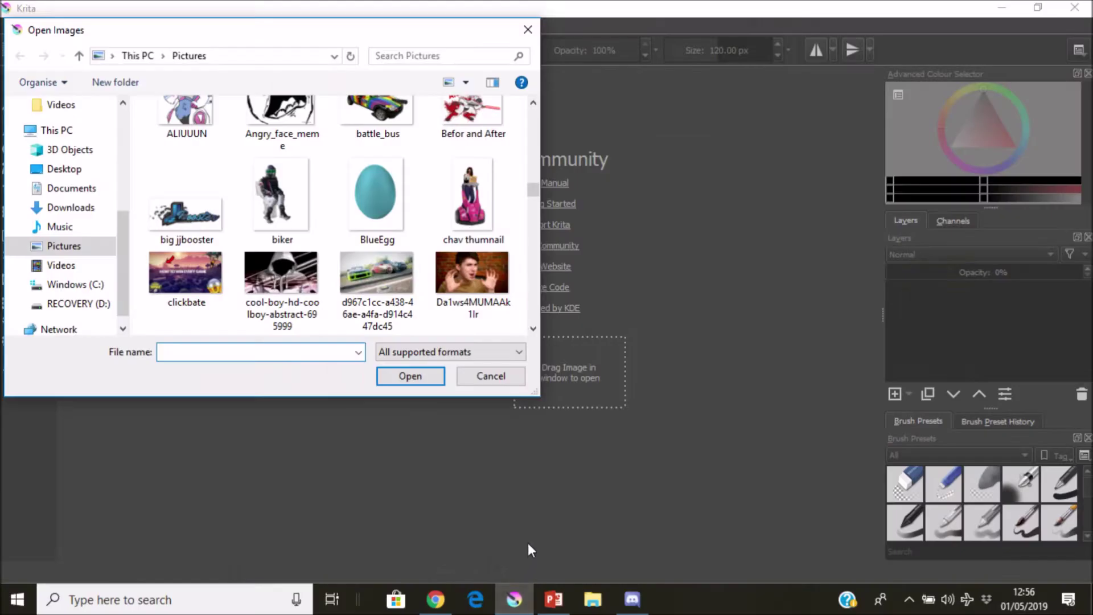
- Return Chrome to the 'twingo 1993' image results and preview the red Flickr Twingo photo
click(553, 599)
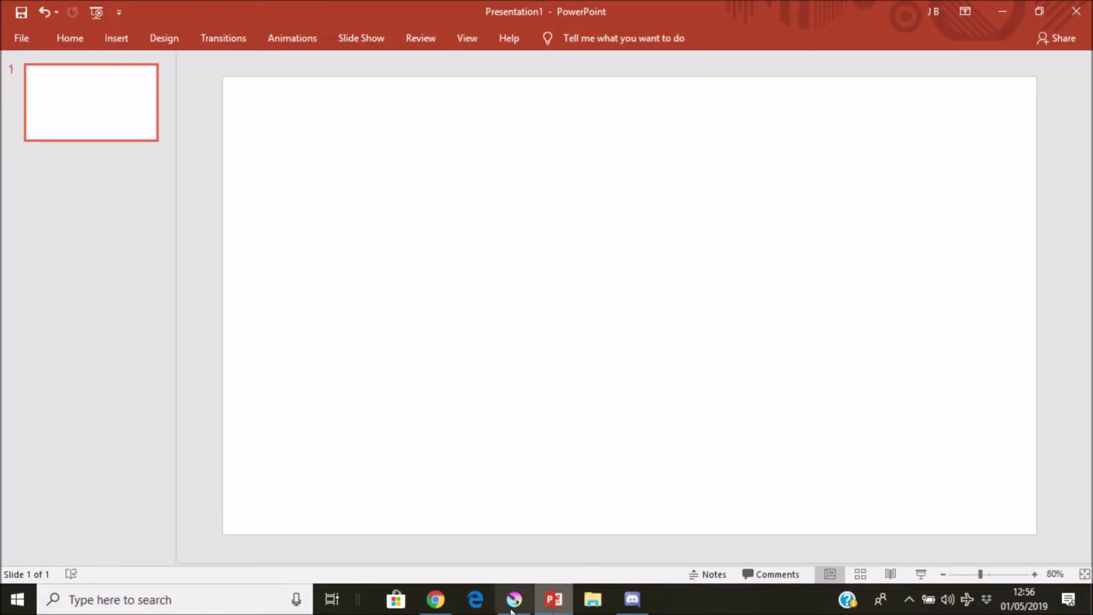
click(435, 598)
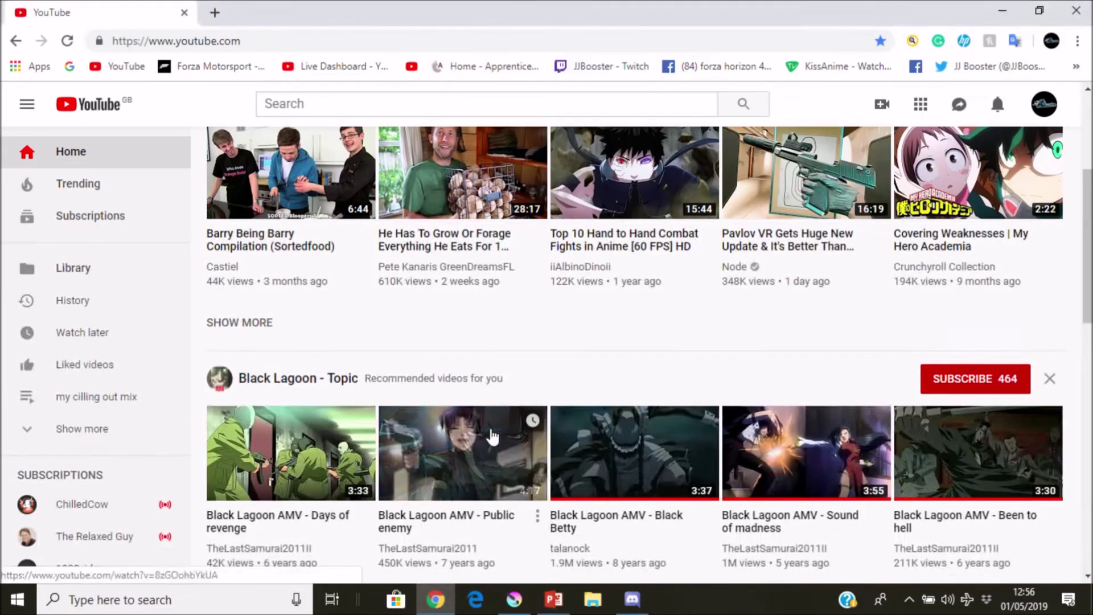
click(14, 45)
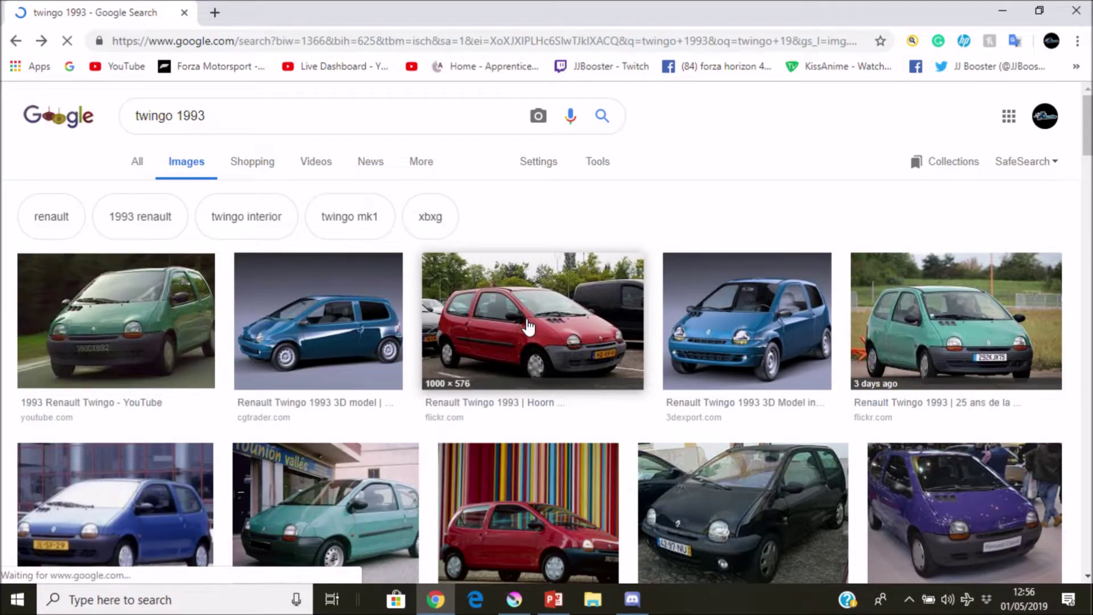
click(529, 329)
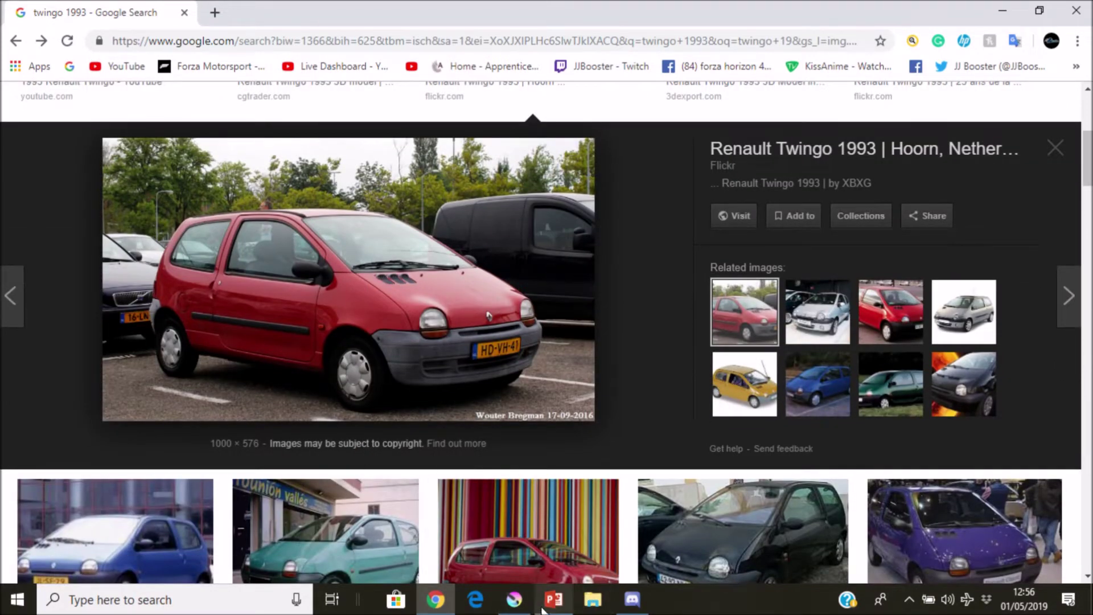
scroll(381, 263, up, 5)
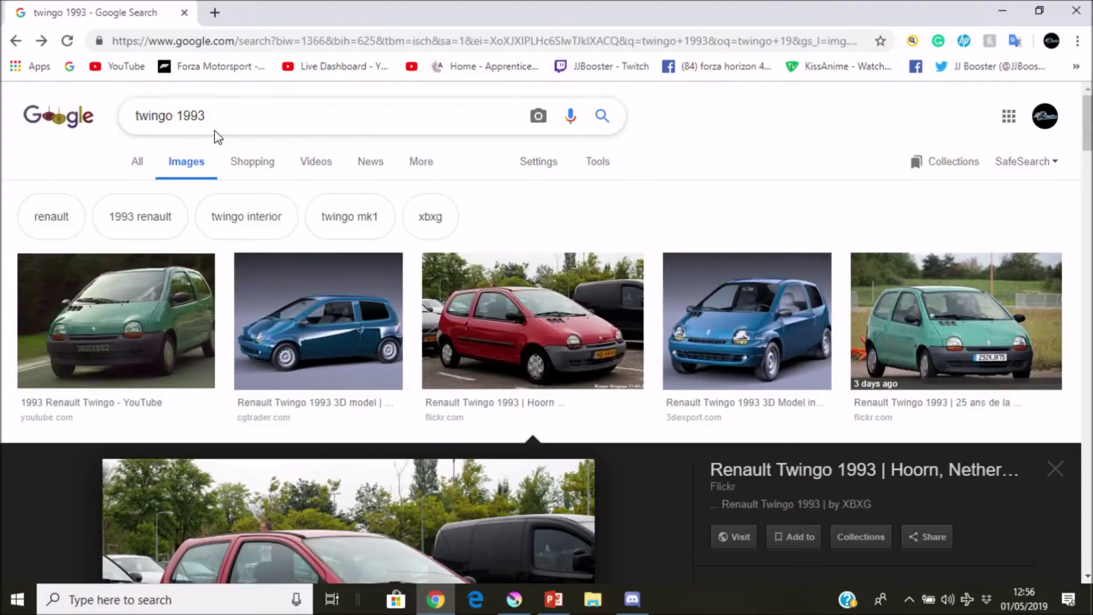
scroll(222, 138, down, 4)
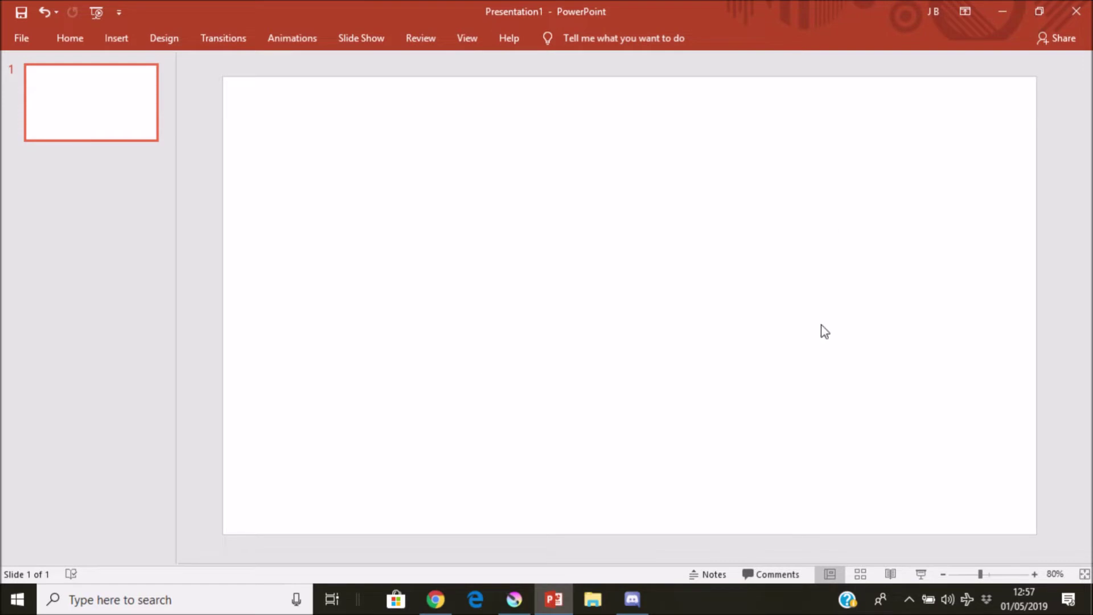
click(514, 599)
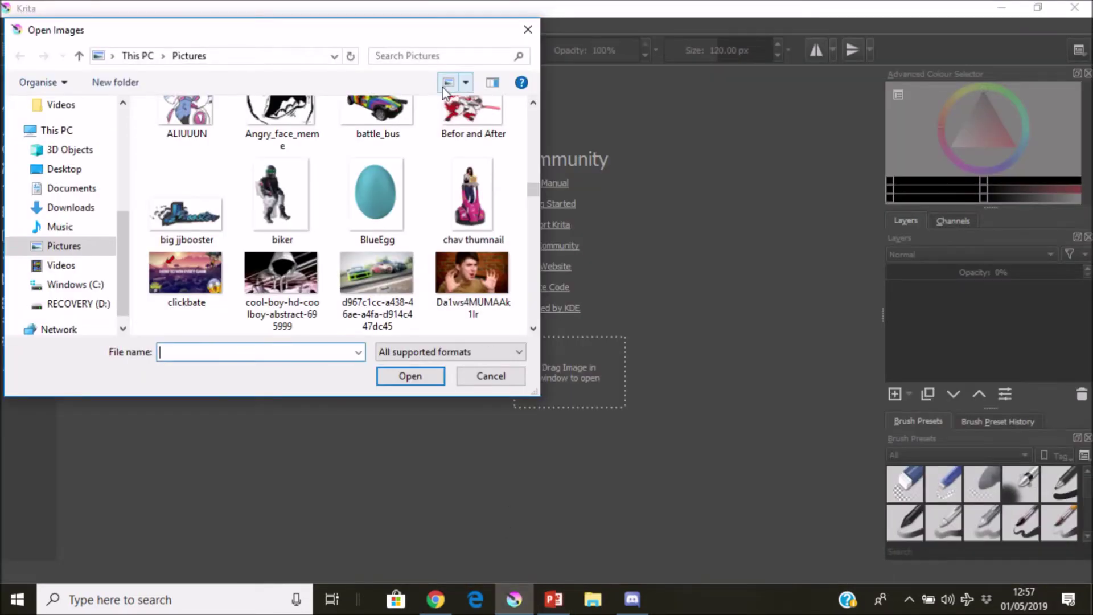
scroll(453, 186, down, 3)
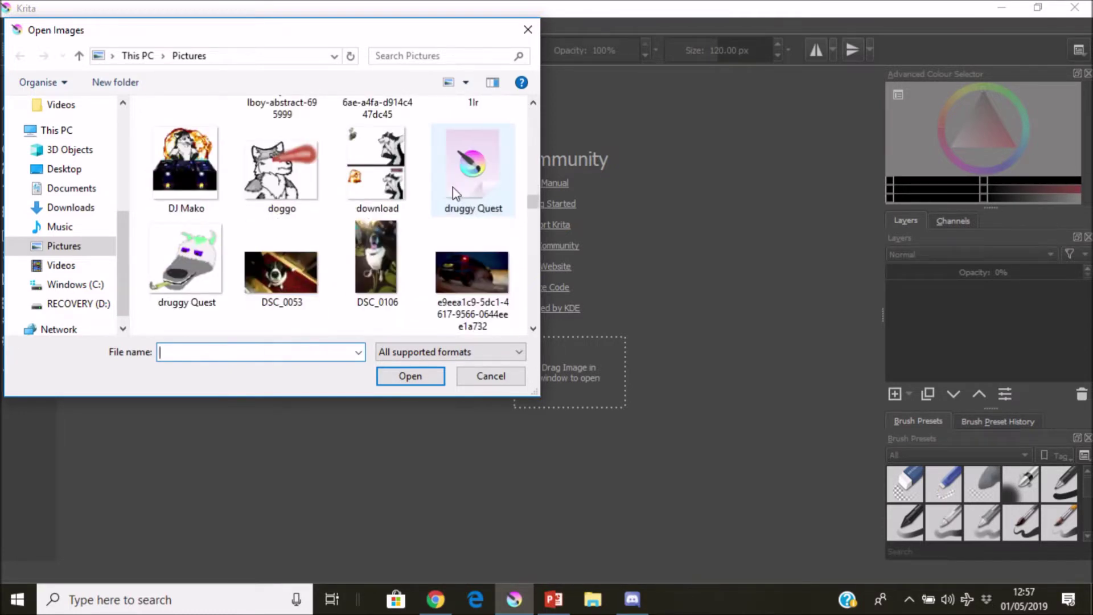
scroll(452, 187, down, 3)
scroll(454, 193, down, 2)
scroll(453, 192, down, 2)
scroll(454, 189, up, 5)
scroll(454, 190, up, 4)
scroll(454, 189, up, 4)
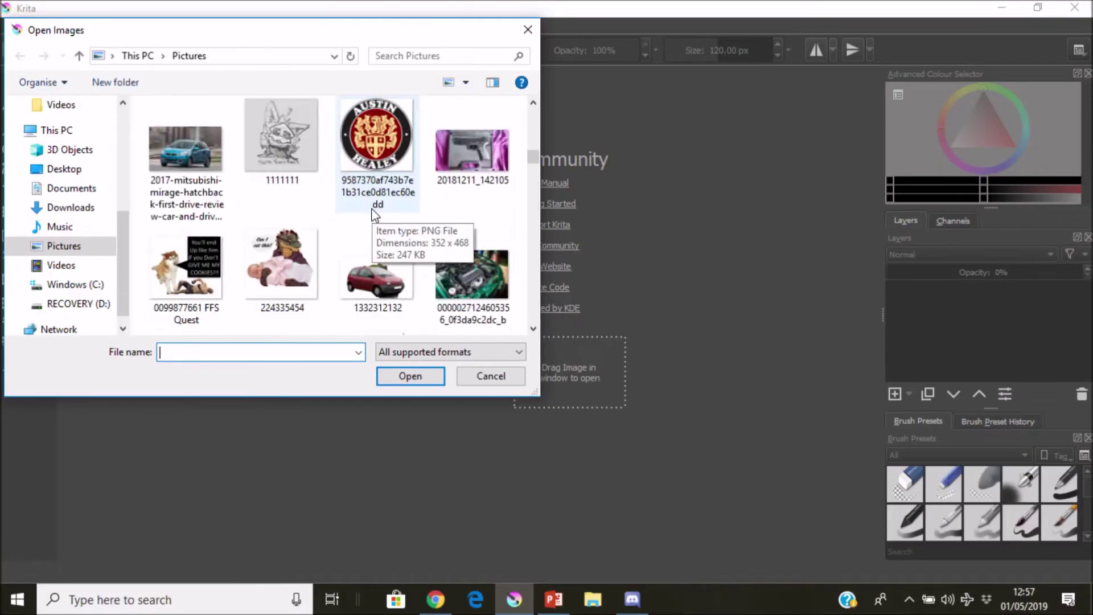
scroll(374, 217, down, 2)
double_click(387, 208)
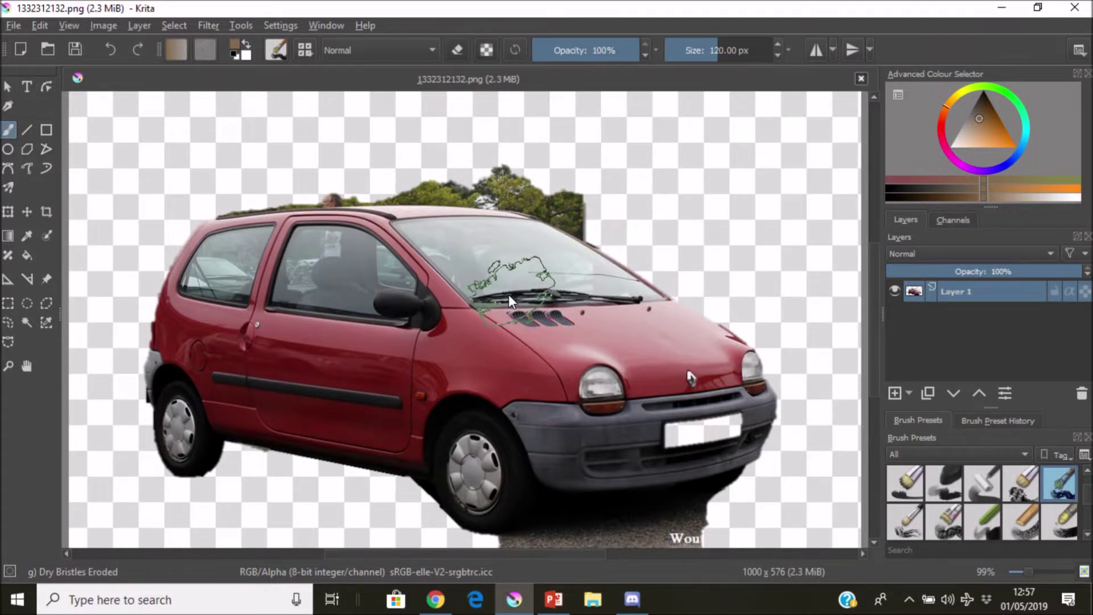
- Erase the trees above the windshield and roof, cleaning up the roof edge
mouse_move(515, 297)
mouse_down()
mouse_move(335, 191)
mouse_move(420, 304)
mouse_move(545, 276)
mouse_move(492, 281)
mouse_up()
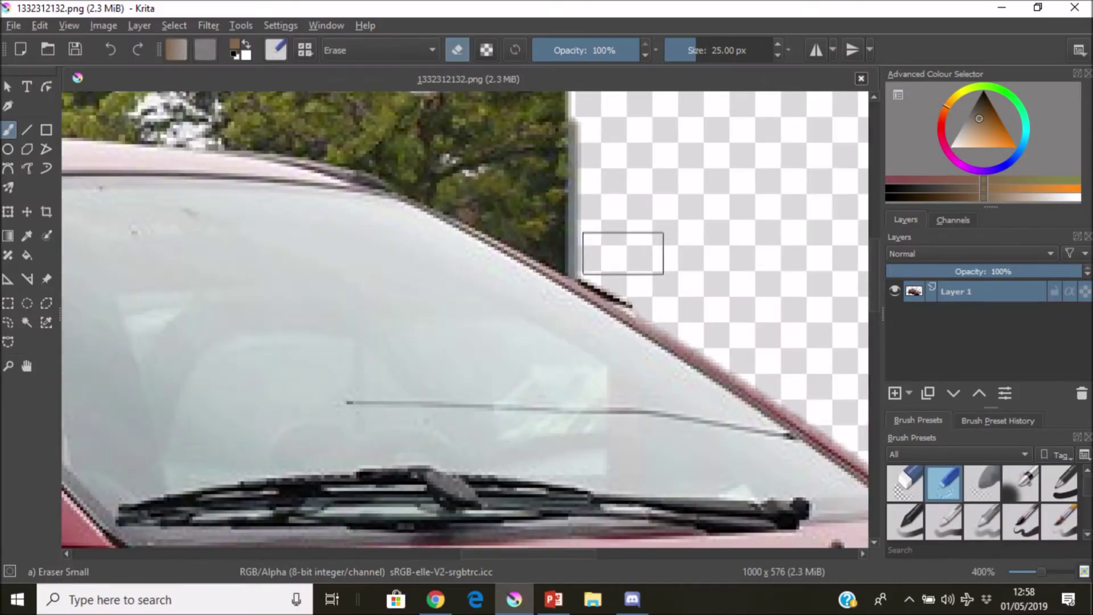
drag(581, 235, 397, 146)
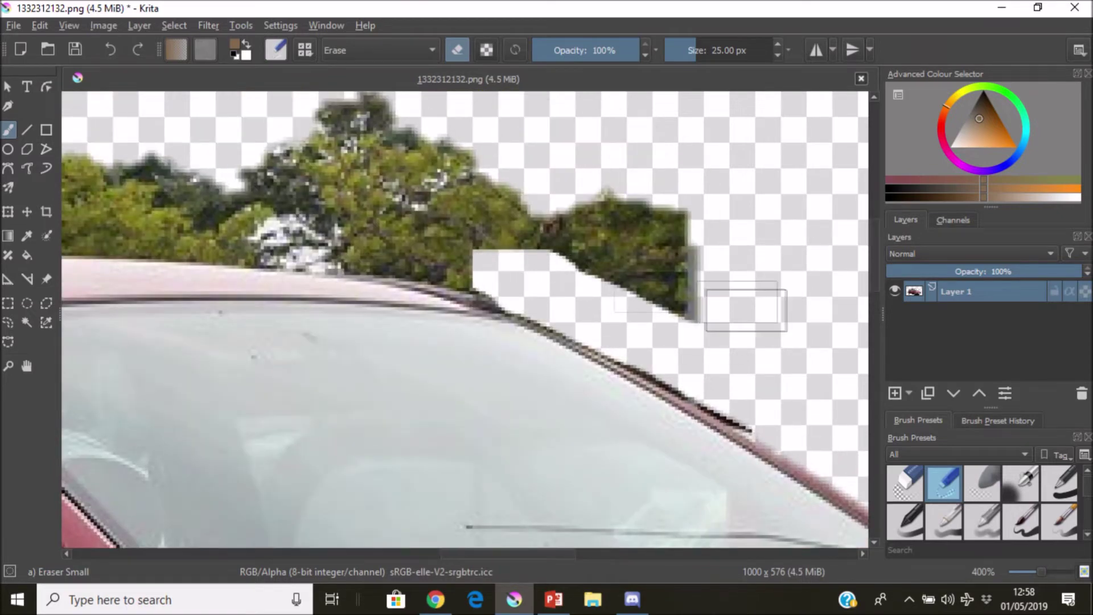
drag(744, 305, 467, 254)
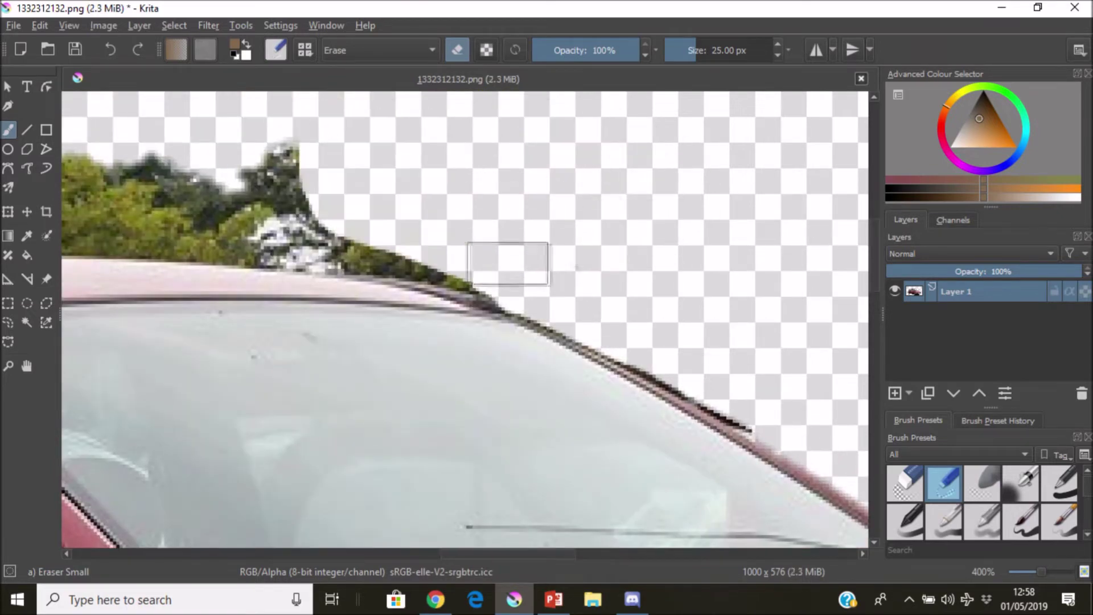
drag(785, 409, 691, 362)
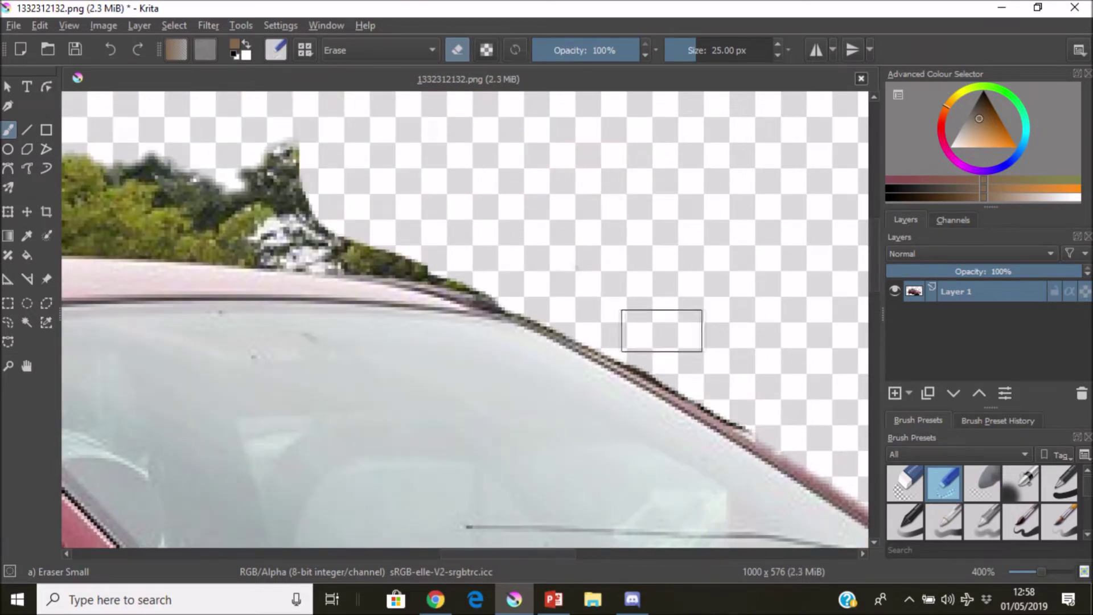
mouse_move(346, 215)
mouse_down()
mouse_move(283, 174)
mouse_move(448, 247)
mouse_up()
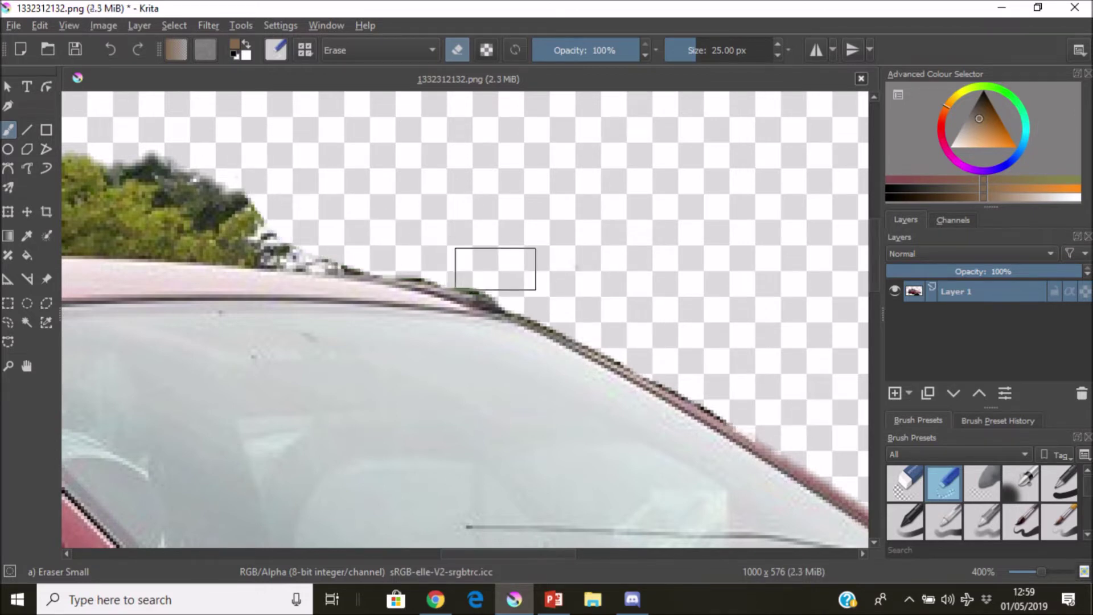
key(plus)
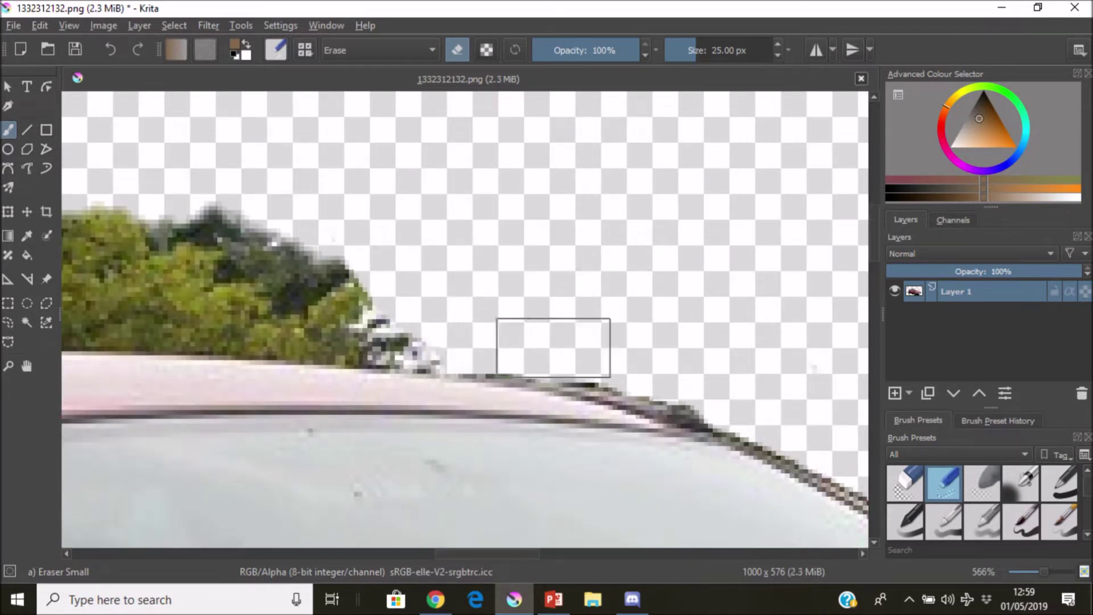
key(minus)
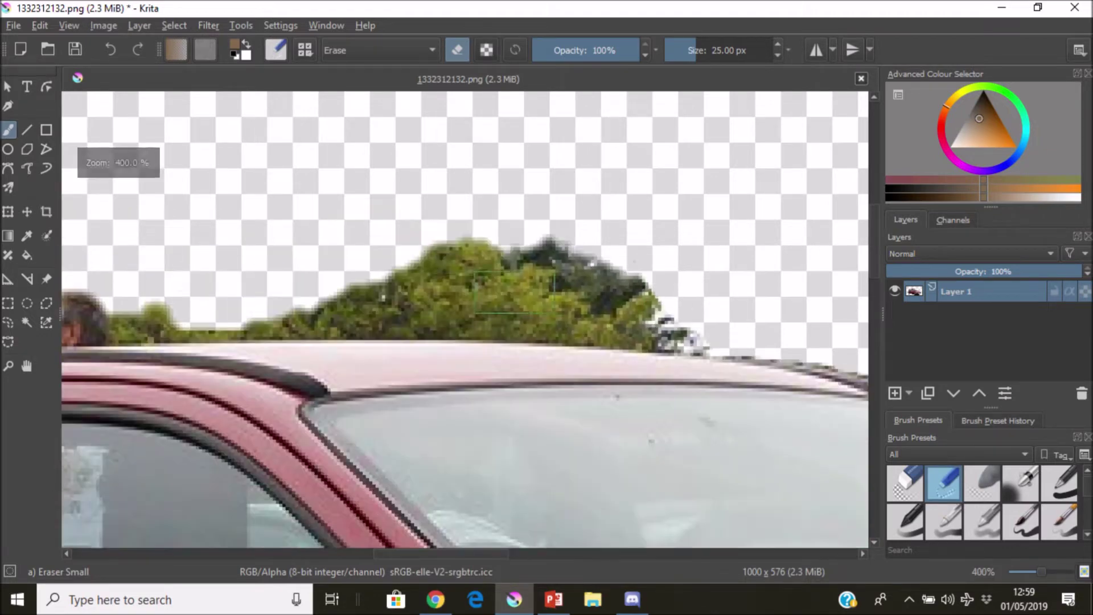
- With a bigger eraser, wipe the foliage along the roof top and the ground strip under the car
drag(709, 51, 718, 50)
drag(335, 280, 666, 284)
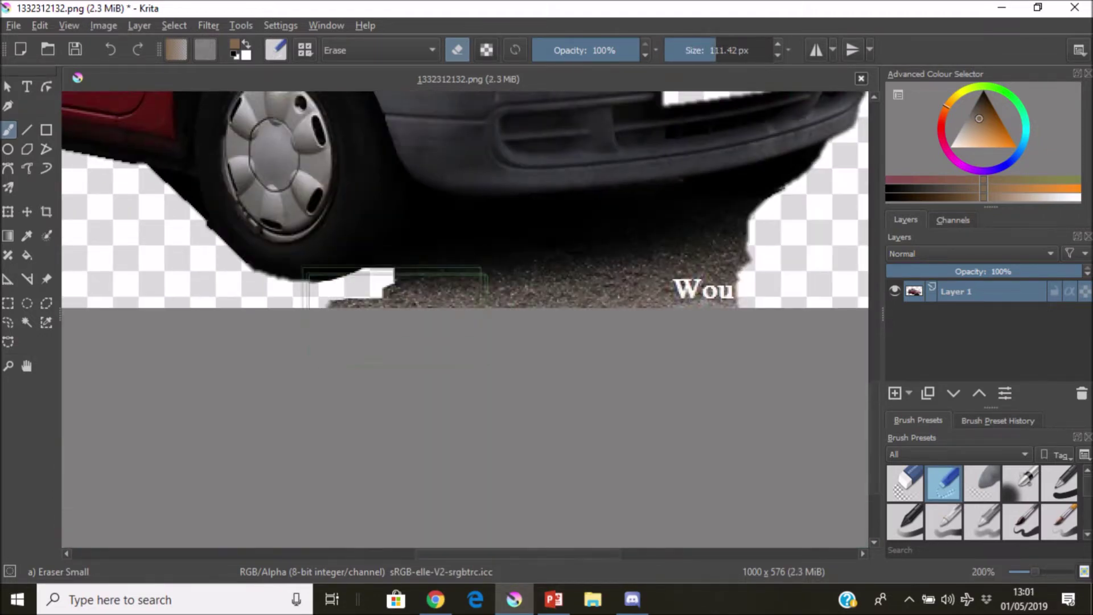
mouse_move(404, 296)
mouse_down()
mouse_move(721, 314)
mouse_move(474, 310)
mouse_move(510, 253)
mouse_move(656, 240)
mouse_move(418, 400)
mouse_up()
scroll(414, 401, up, 1)
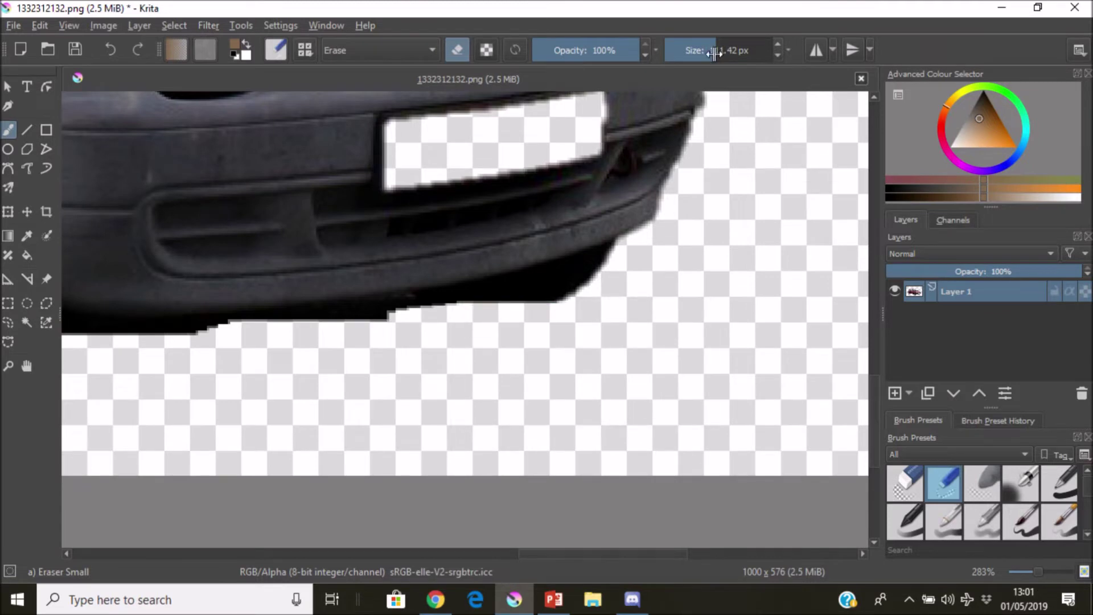
- With a smaller eraser, remove the dark strip along the front bumper's lower edge
drag(734, 50, 691, 50)
scroll(504, 291, up, 1)
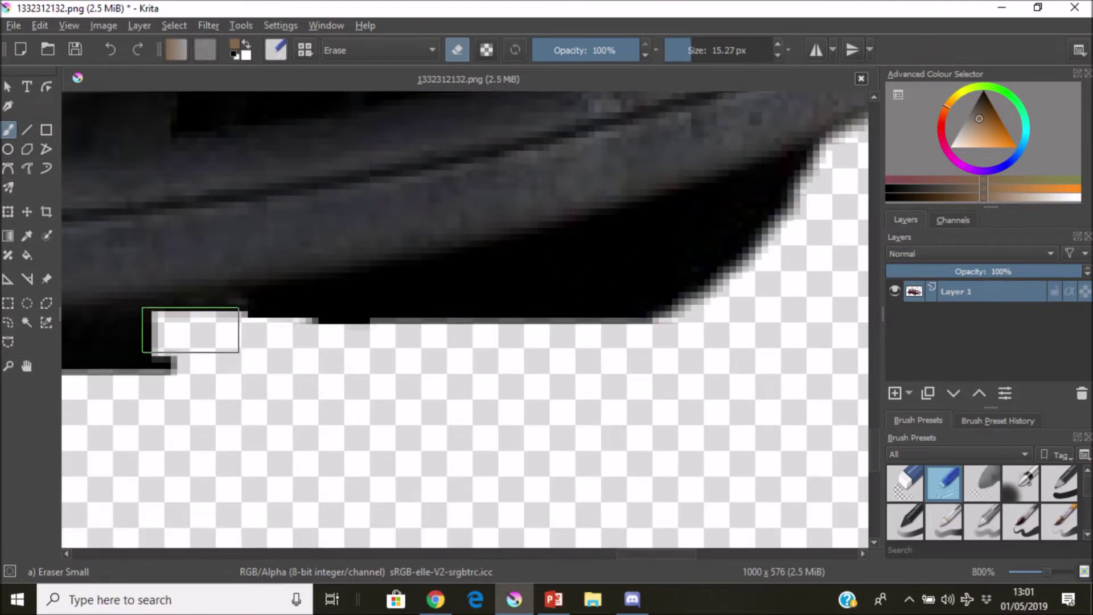
scroll(195, 329, up, 2)
key(bracketleft)
mouse_move(460, 358)
mouse_down()
mouse_move(761, 353)
mouse_move(537, 354)
mouse_move(722, 346)
mouse_up()
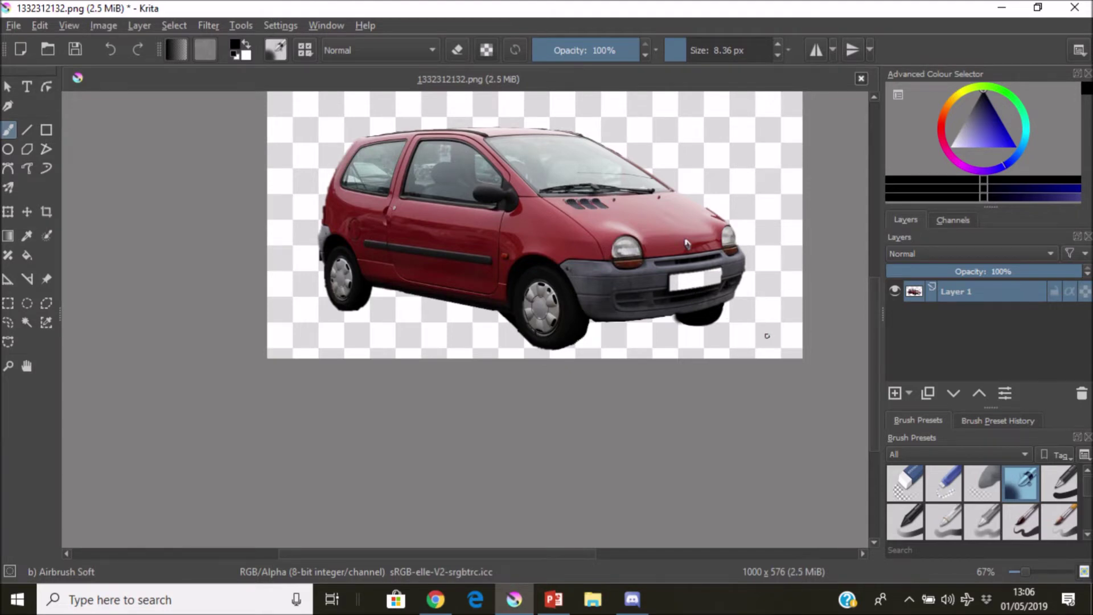
scroll(704, 313, down, 2)
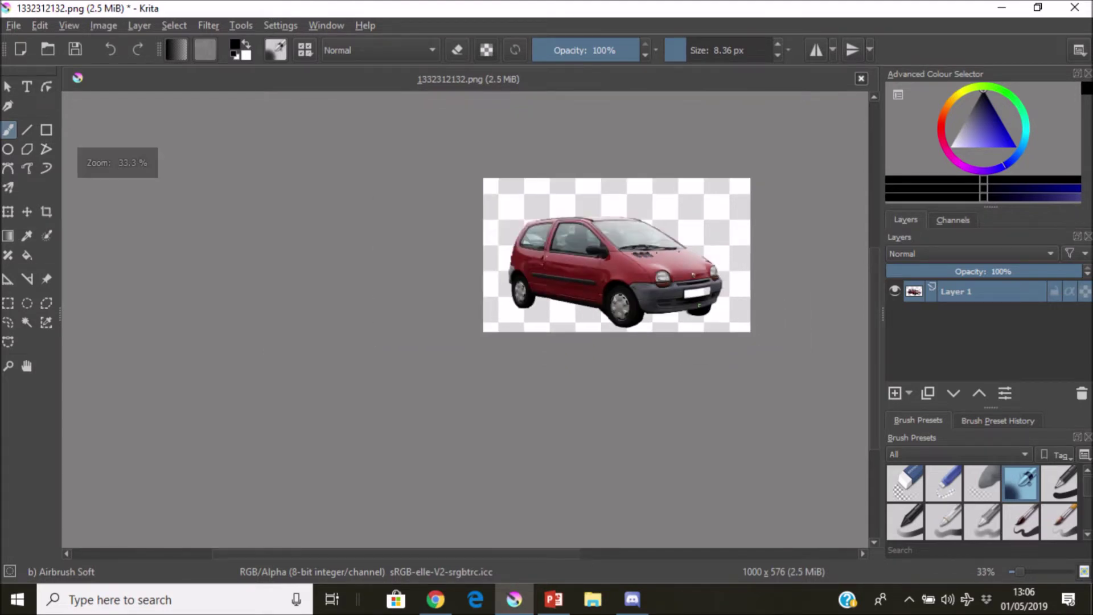
scroll(629, 428, up, 2)
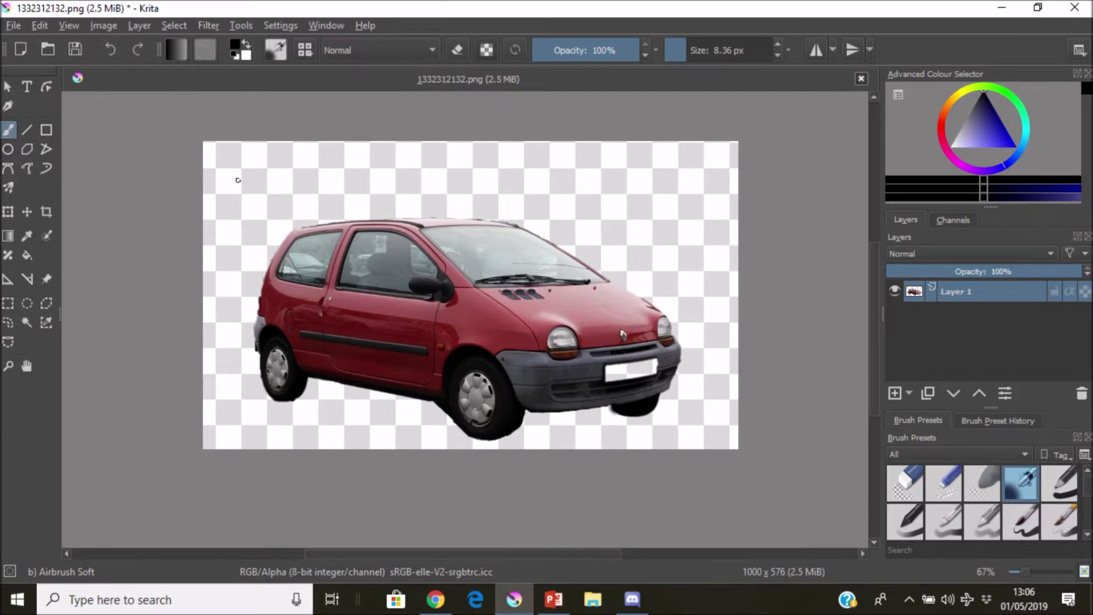
- Export the cutout as PNG overwriting 1332312132.png with default PNG options, then switch to PowerPoint
click(17, 20)
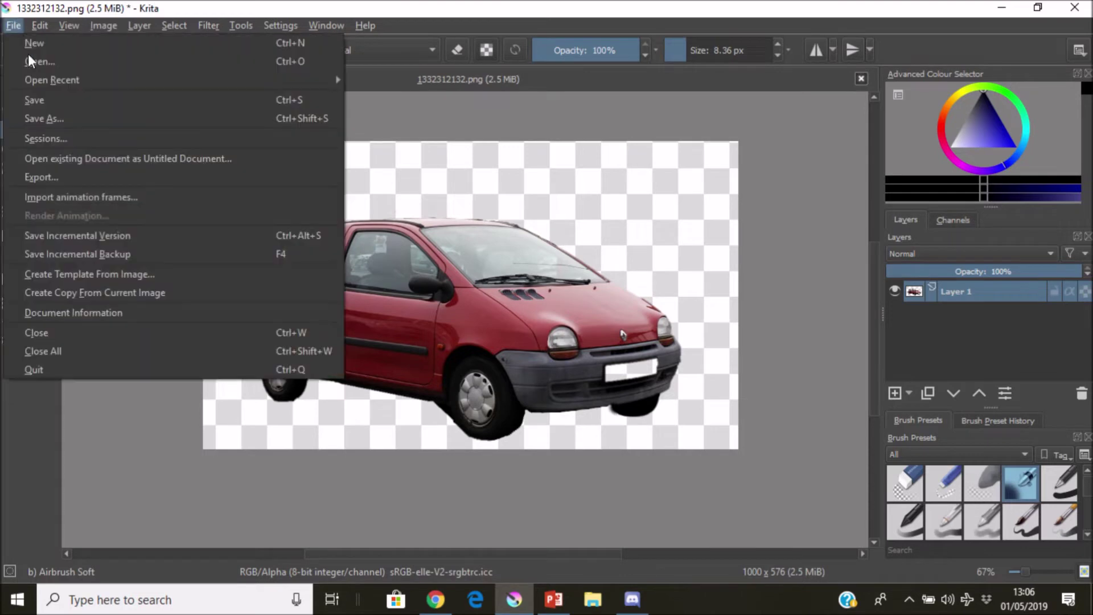
click(64, 180)
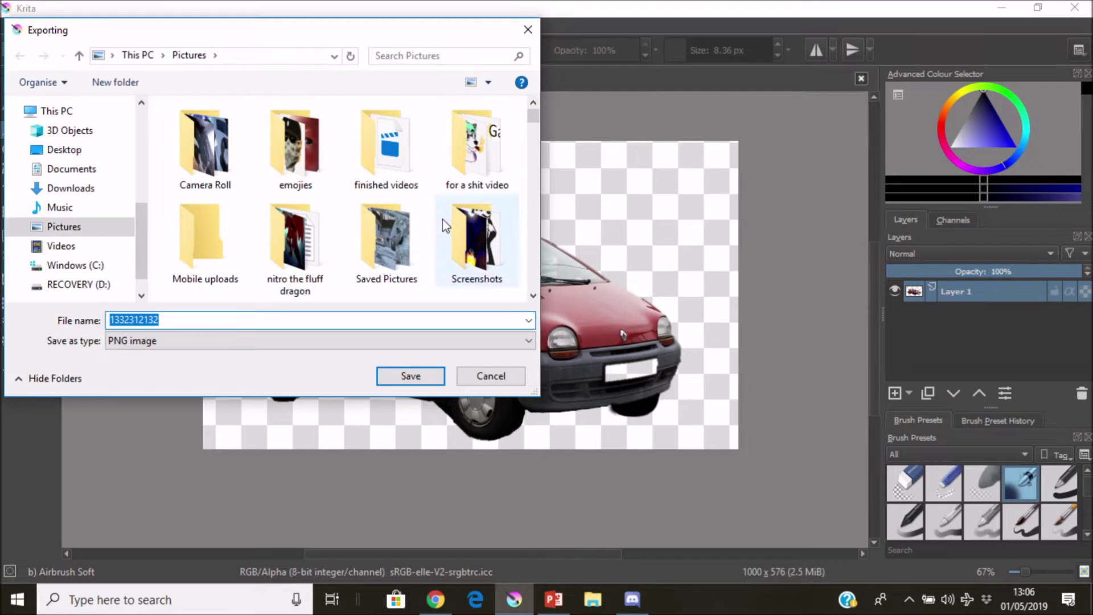
scroll(438, 221, down, 3)
scroll(435, 216, down, 2)
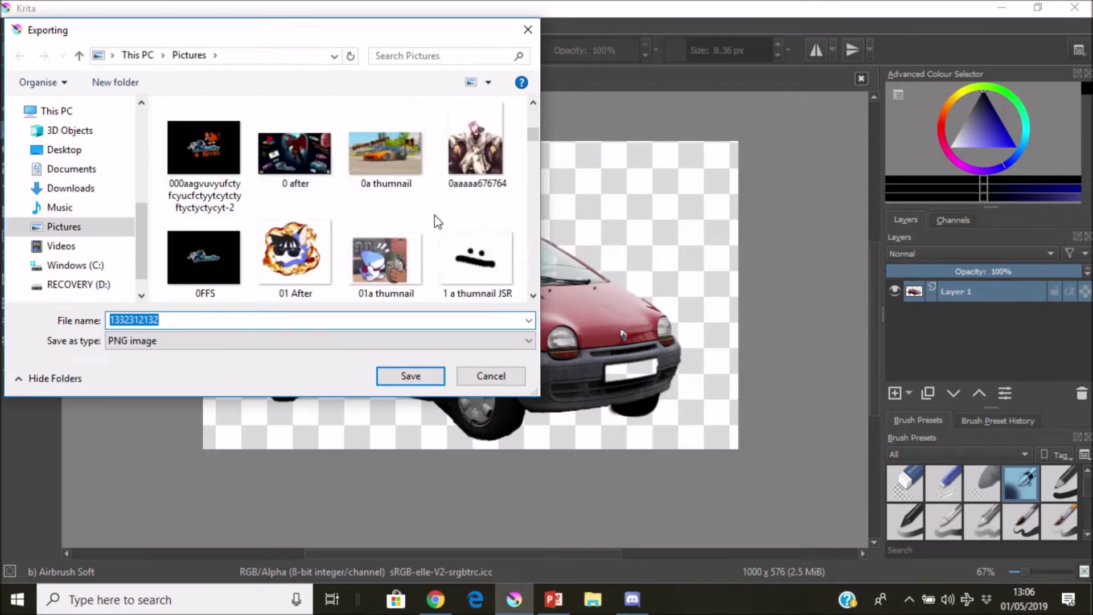
scroll(435, 215, down, 2)
scroll(435, 215, down, 2)
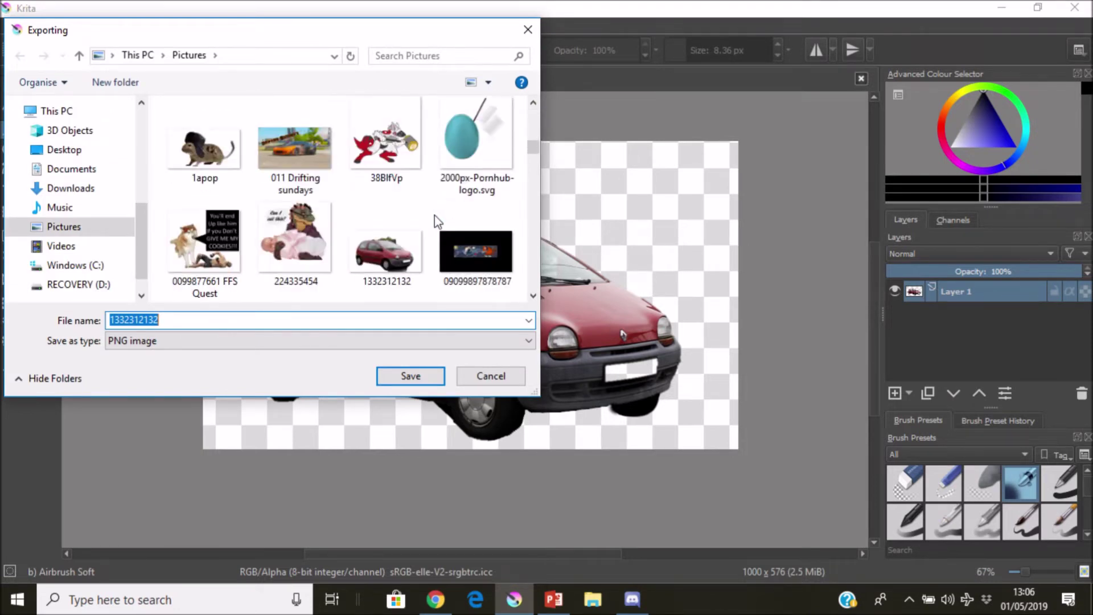
click(393, 250)
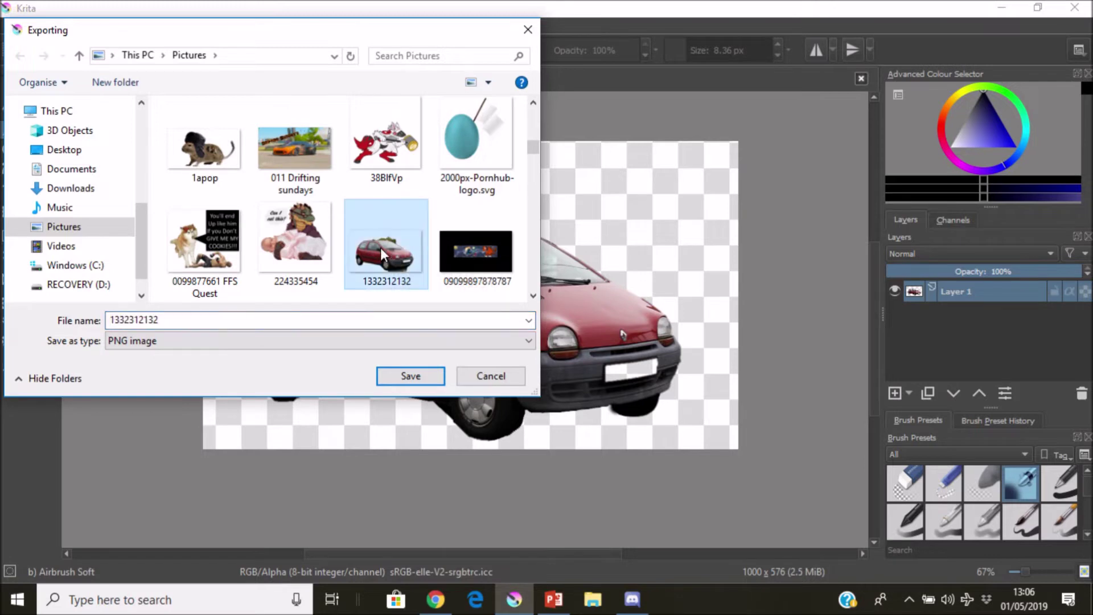
double_click(381, 248)
click(580, 304)
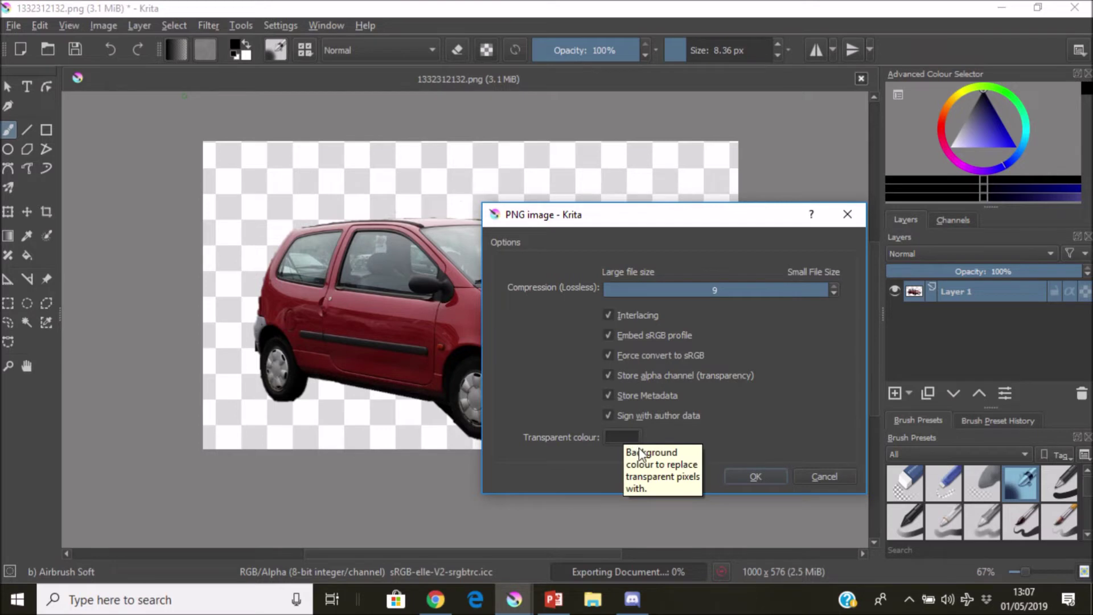
click(757, 476)
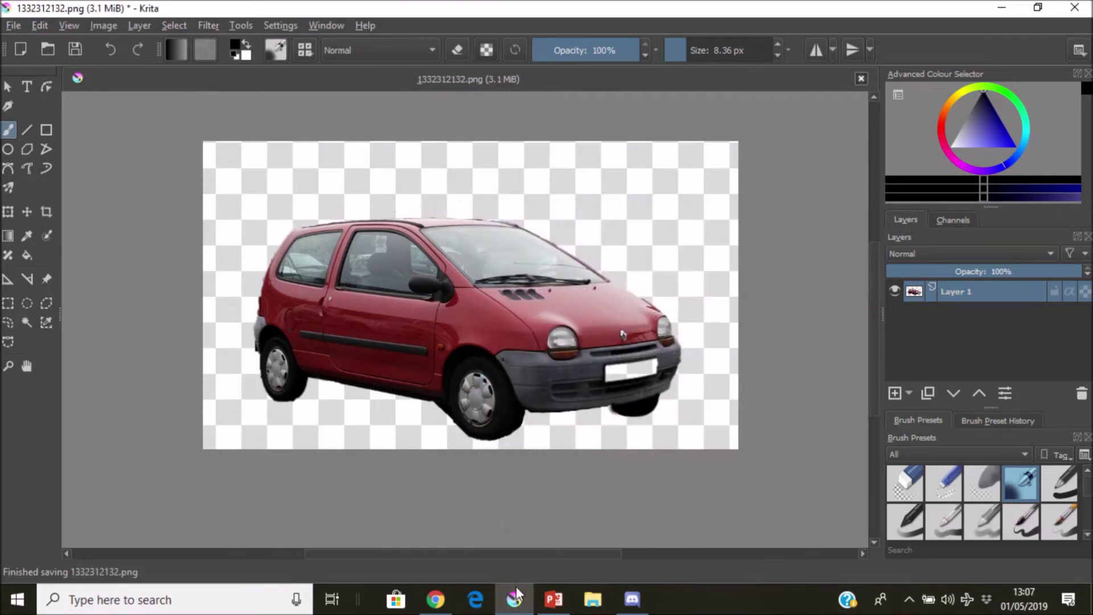
click(549, 600)
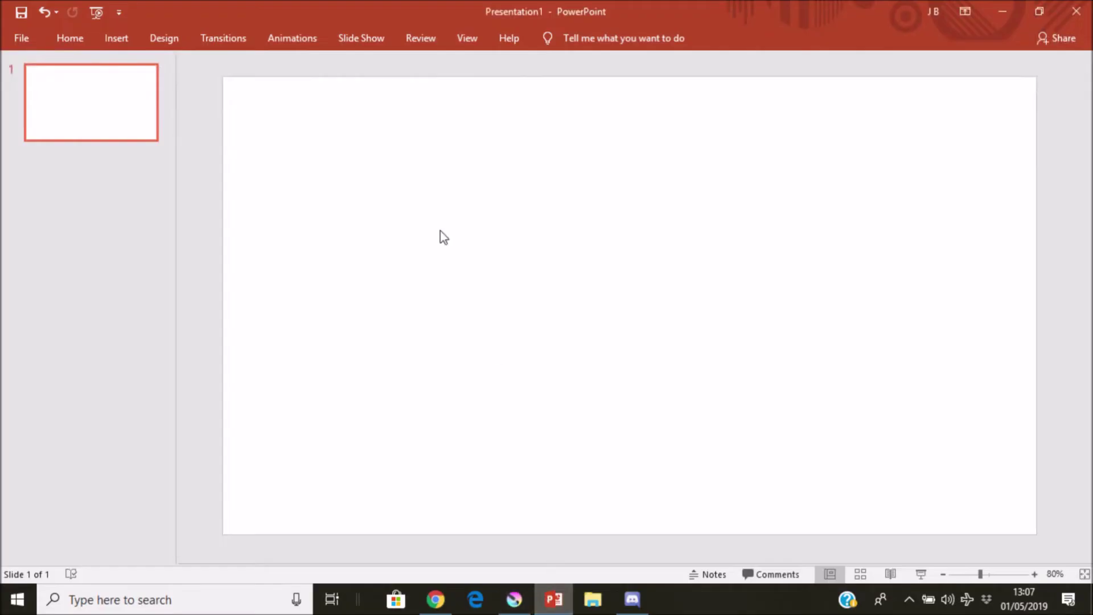
click(117, 38)
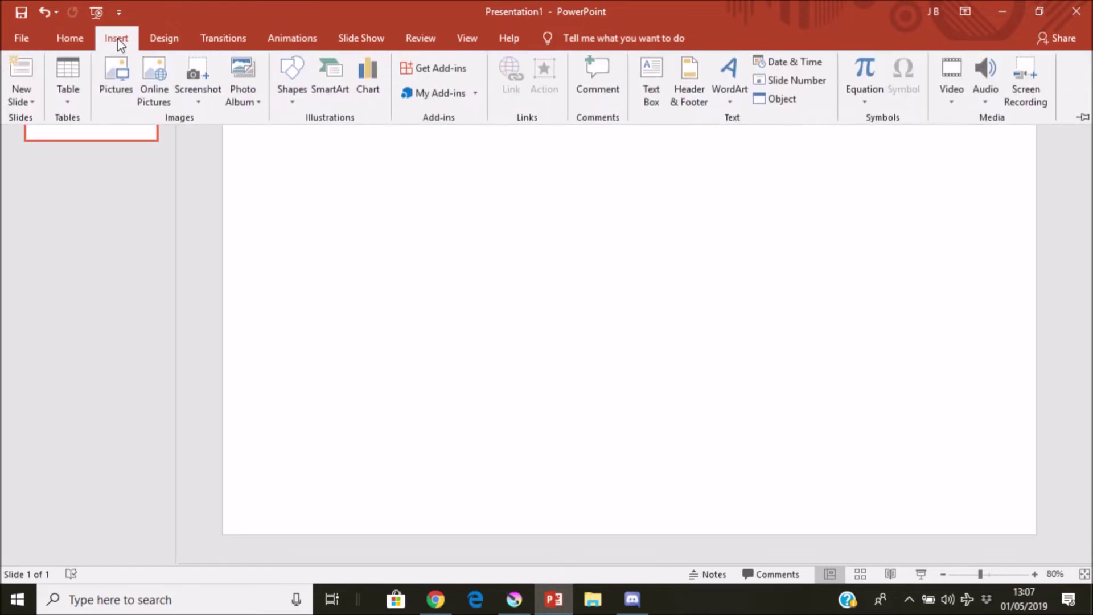
click(114, 83)
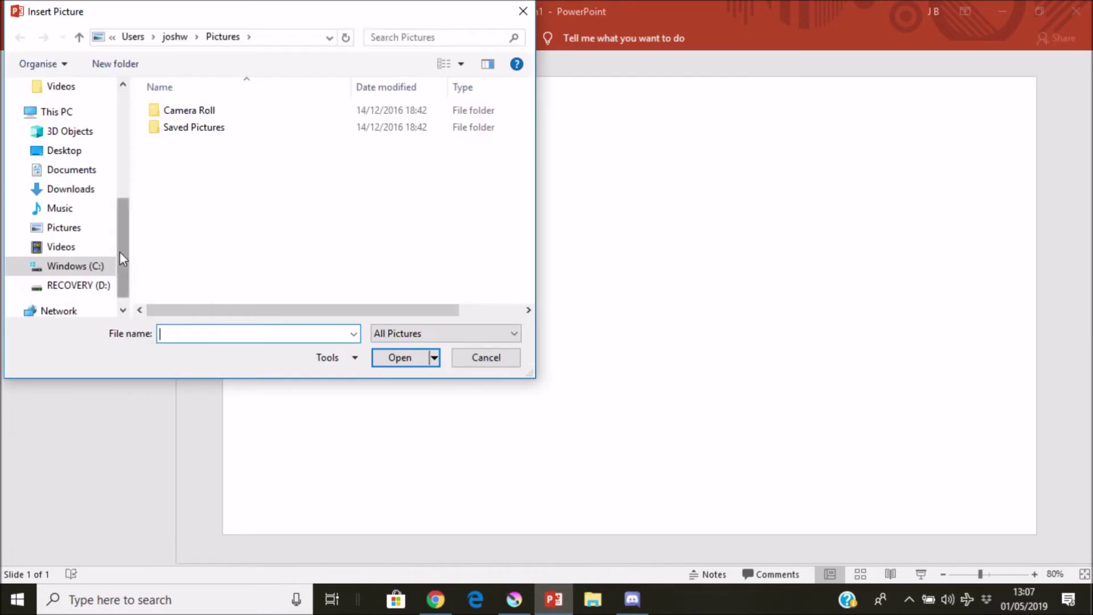
click(82, 234)
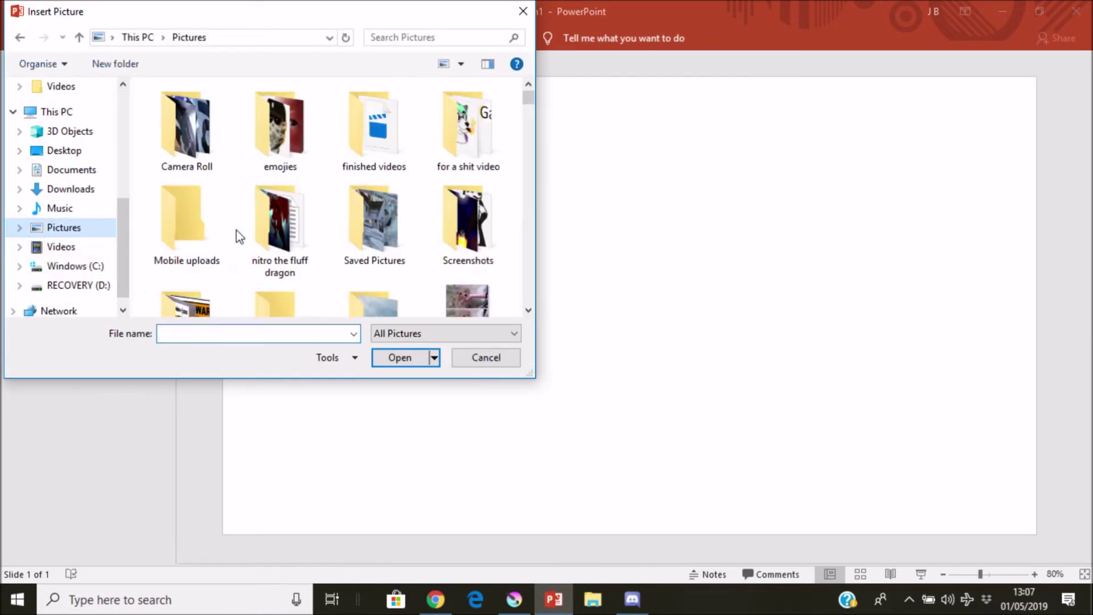
scroll(308, 227, down, 2)
scroll(309, 219, down, 4)
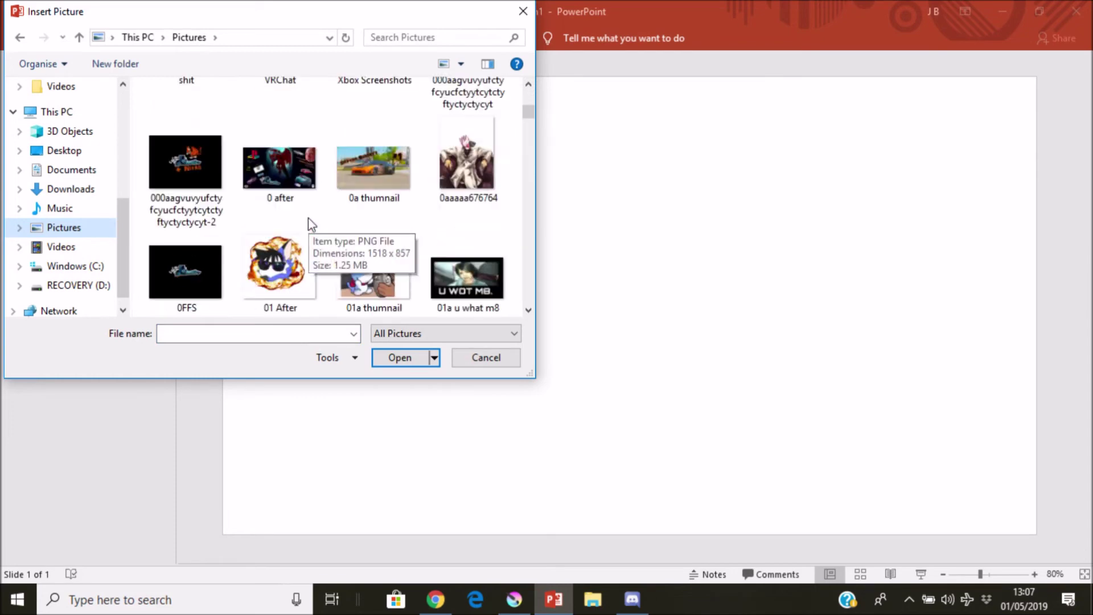
scroll(305, 210, down, 4)
scroll(302, 206, up, 2)
scroll(361, 209, up, 4)
scroll(361, 207, down, 3)
scroll(358, 204, up, 2)
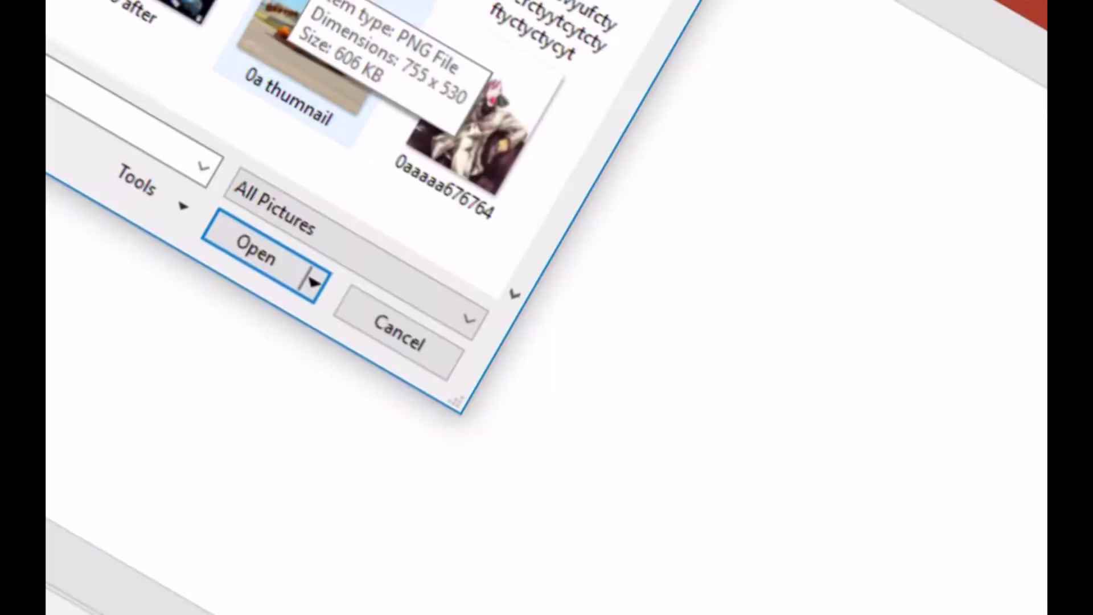
scroll(358, 205, up, 2)
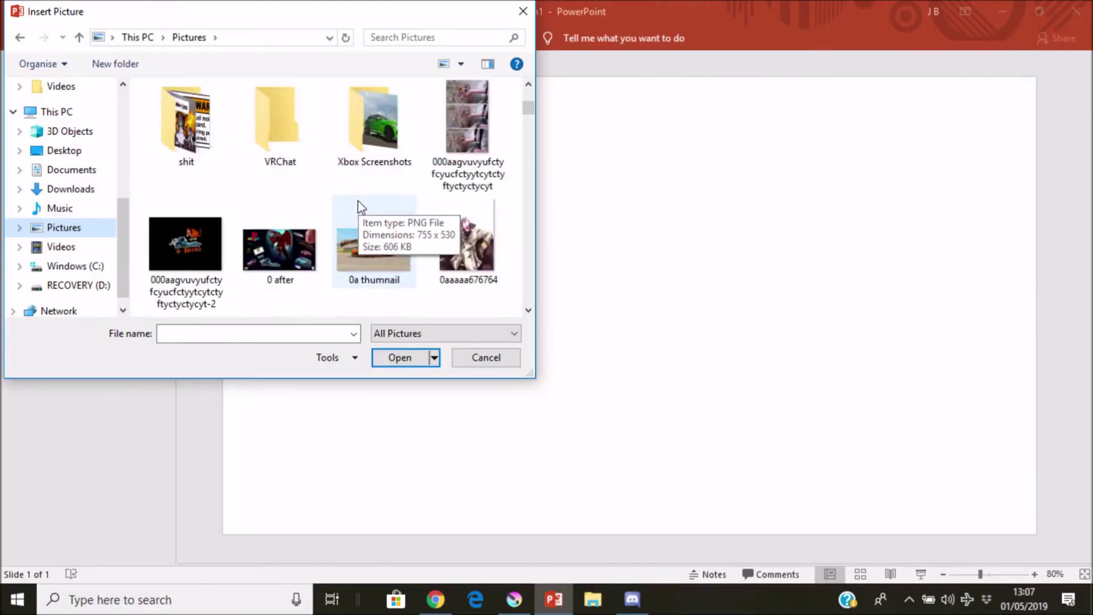
scroll(358, 205, up, 2)
scroll(358, 205, down, 3)
scroll(360, 207, down, 2)
scroll(358, 201, down, 2)
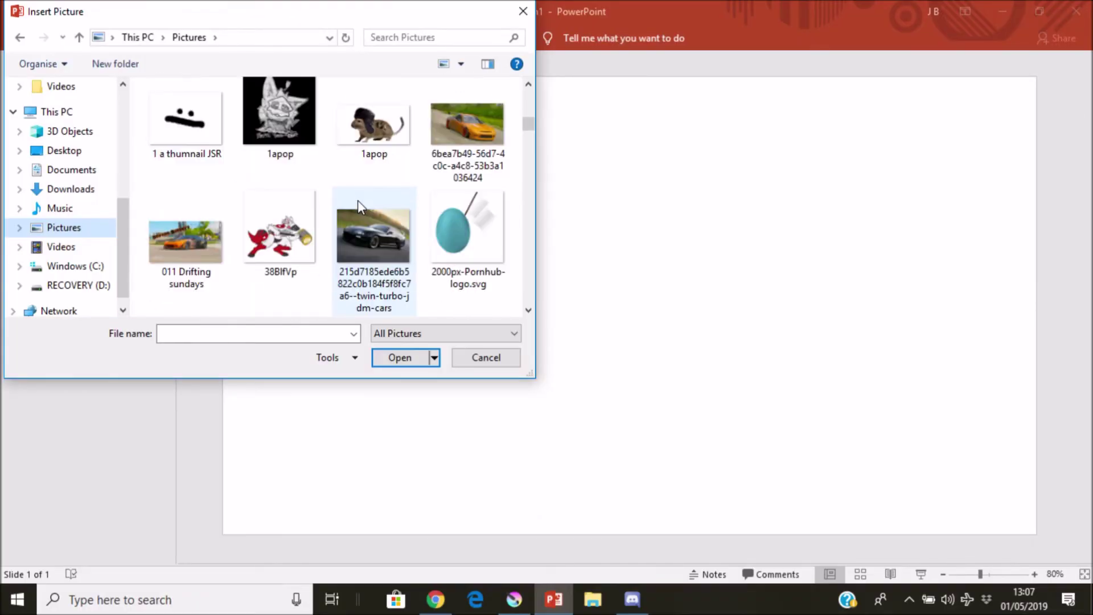
scroll(357, 199, down, 3)
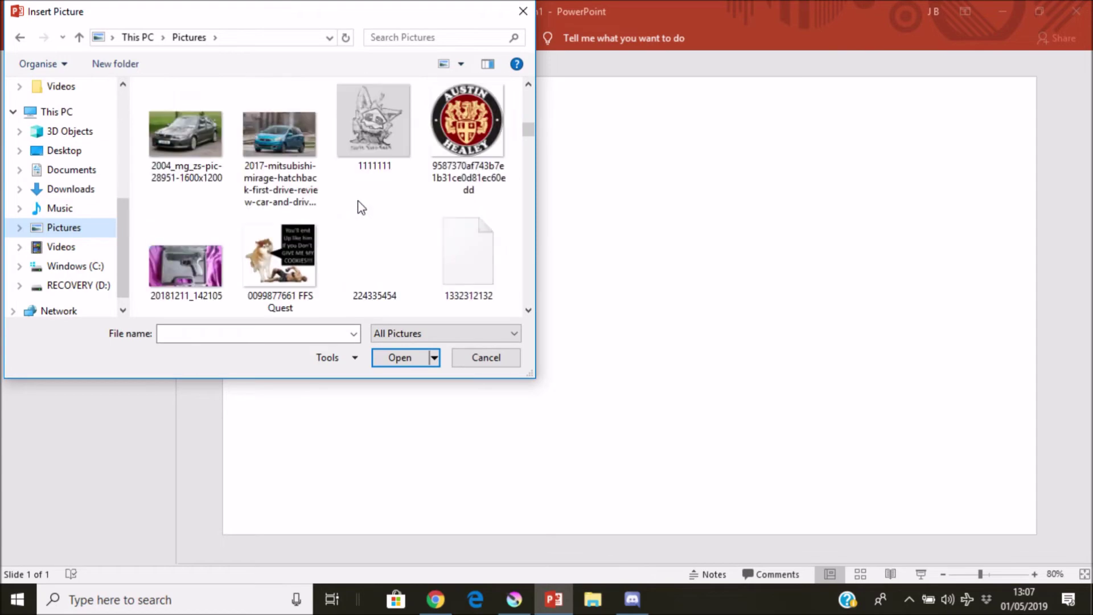
scroll(359, 206, down, 2)
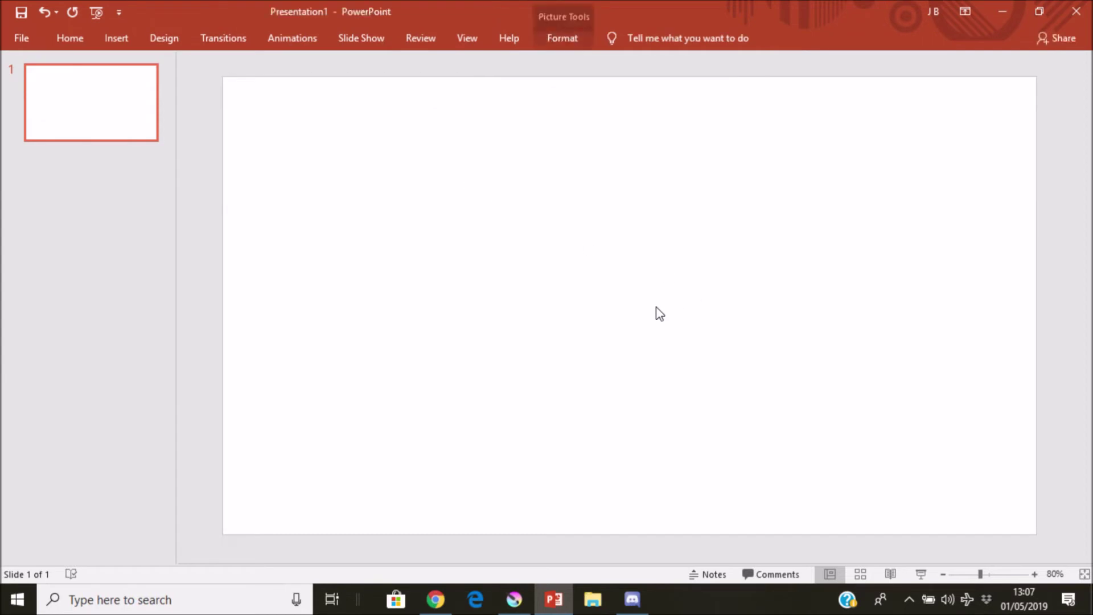
- Reposition the car picture toward the slide centre, then deselect it
mouse_move(706, 340)
mouse_down()
mouse_move(607, 315)
mouse_move(727, 295)
mouse_up()
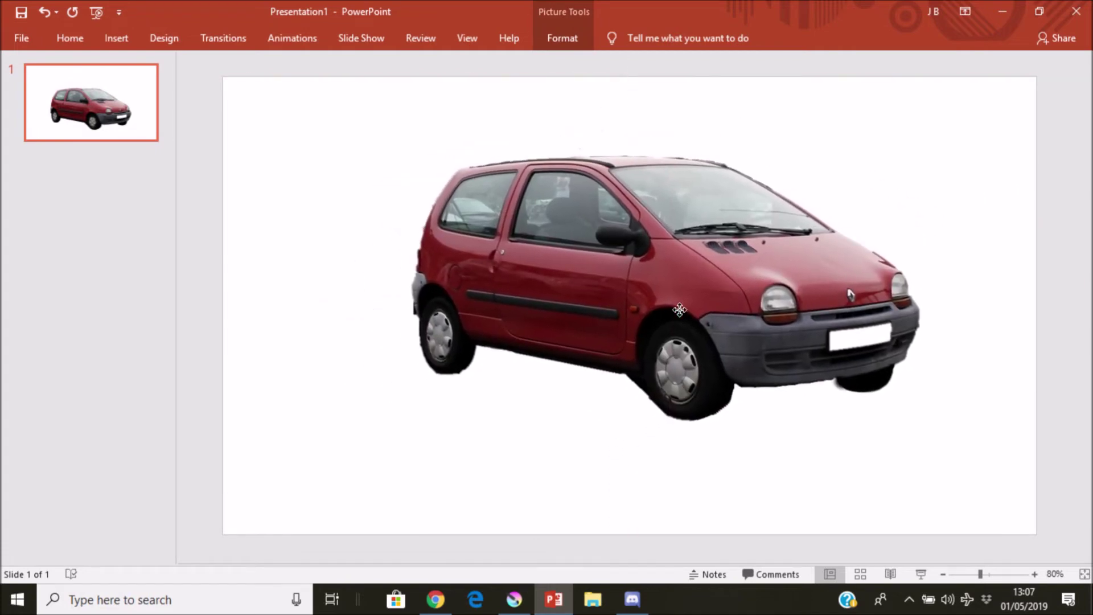
drag(727, 294, 706, 324)
mouse_move(784, 344)
mouse_down()
mouse_move(762, 367)
mouse_move(809, 355)
mouse_up()
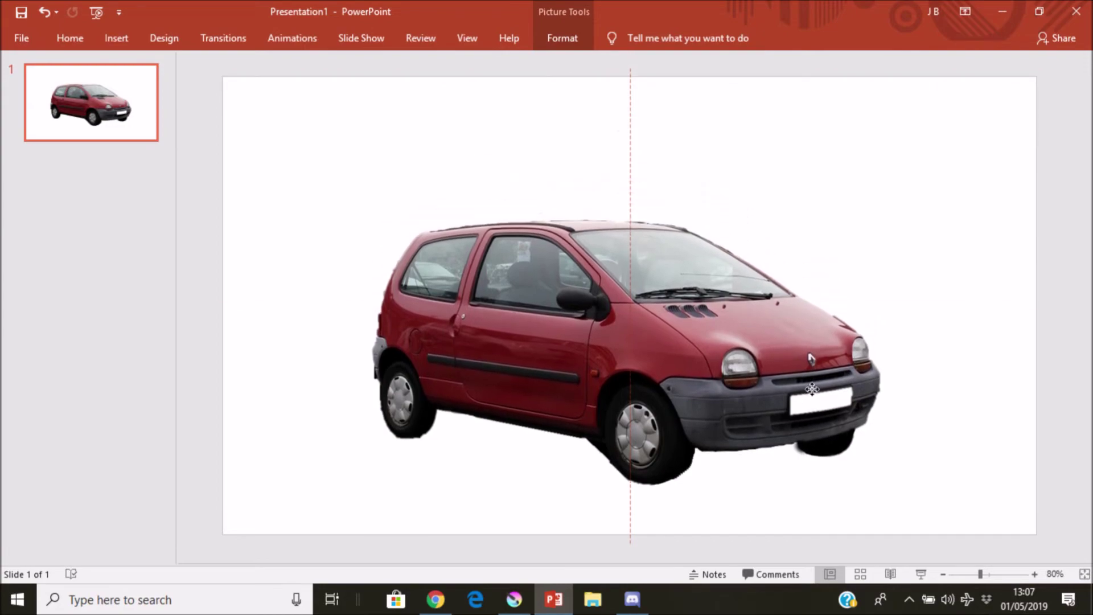
drag(809, 355, 811, 352)
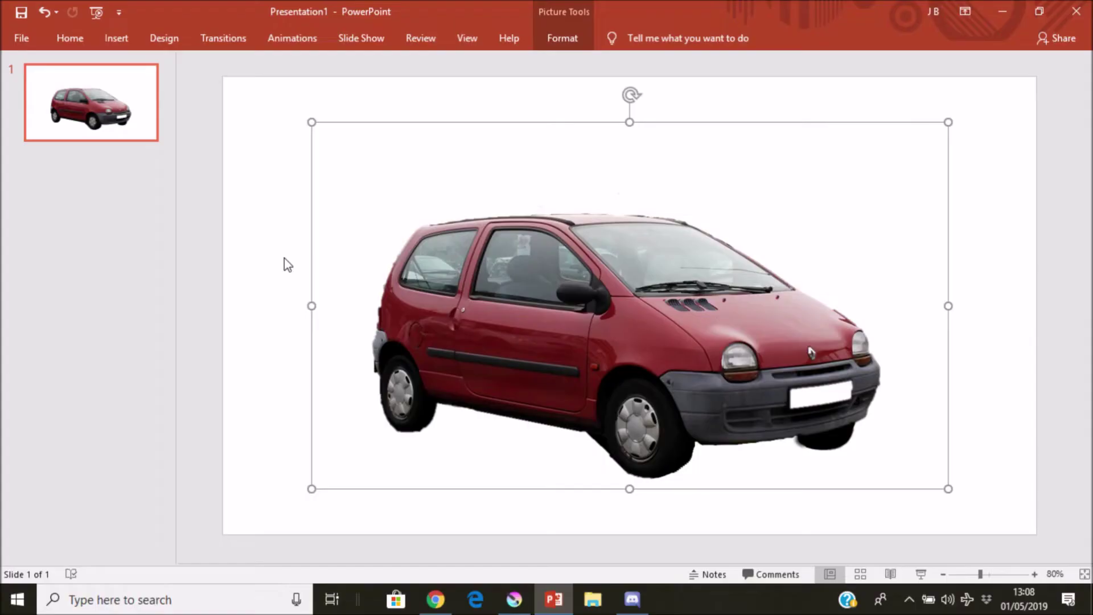
click(285, 259)
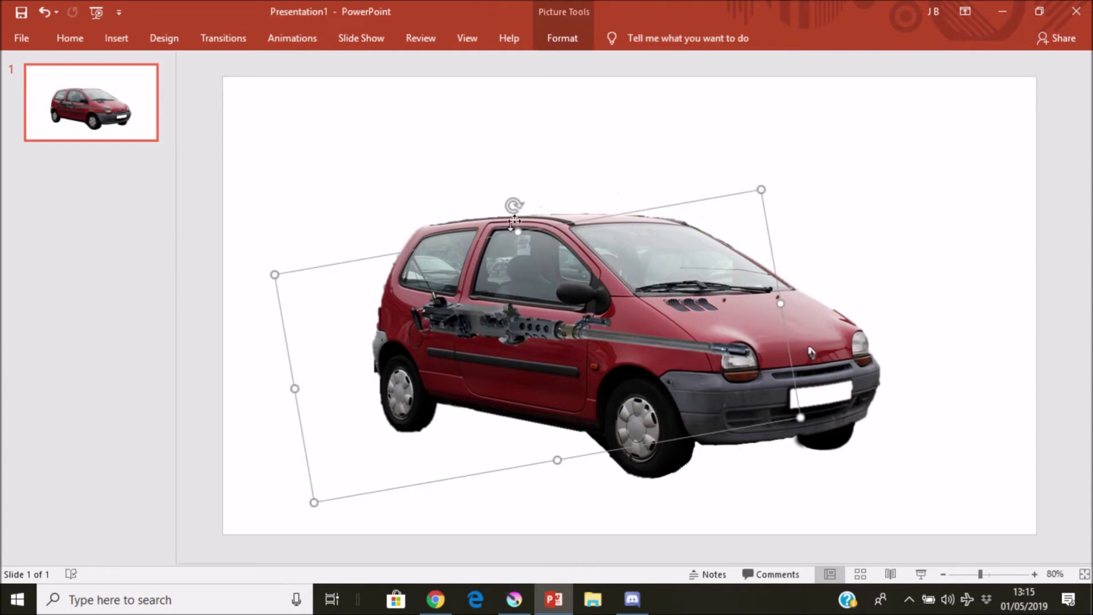
- Nudge the gun left, then stretch the fur hat taller and shift it onto the roof
drag(501, 319, 489, 319)
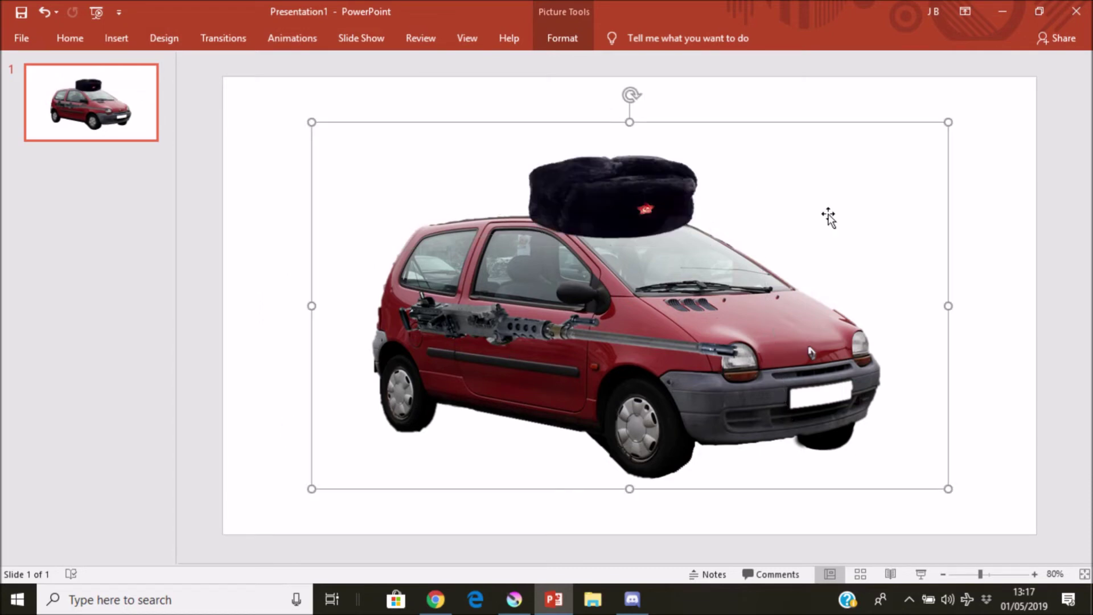
click(644, 205)
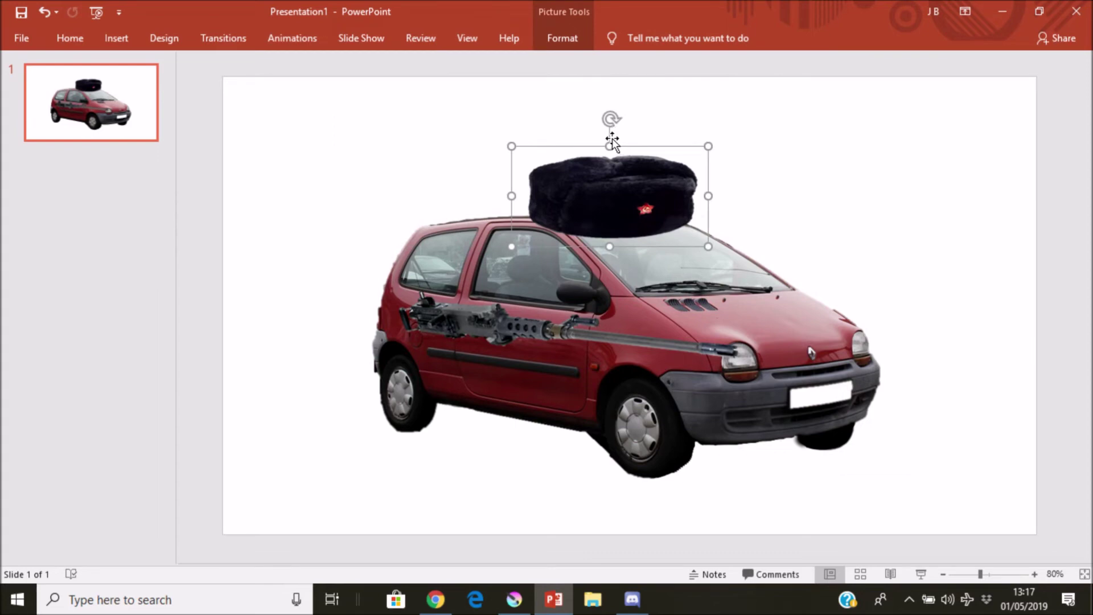
drag(610, 144, 609, 121)
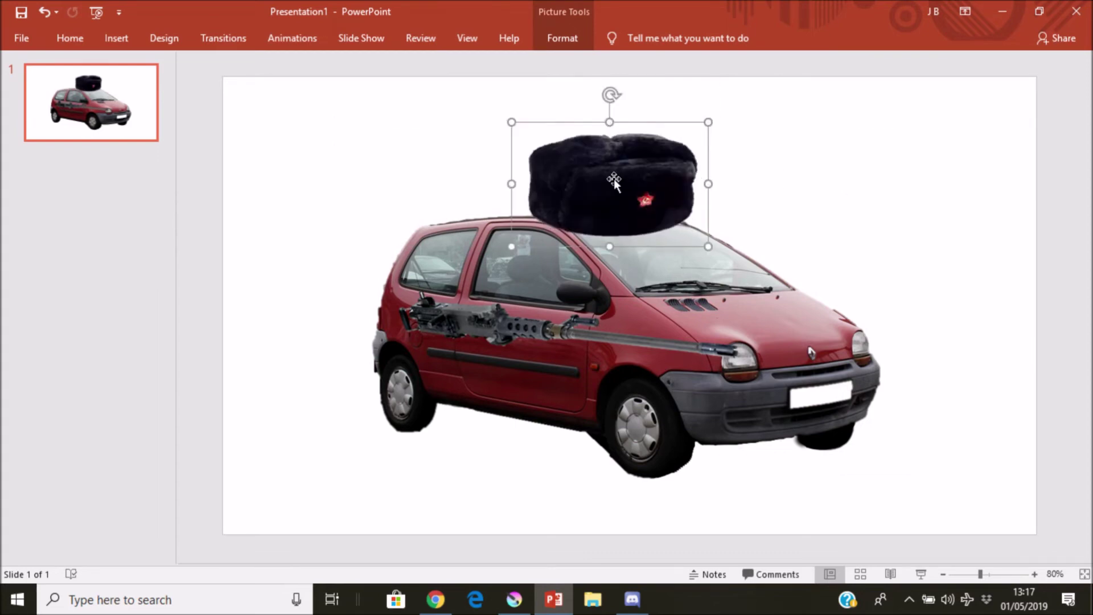
drag(613, 179, 610, 179)
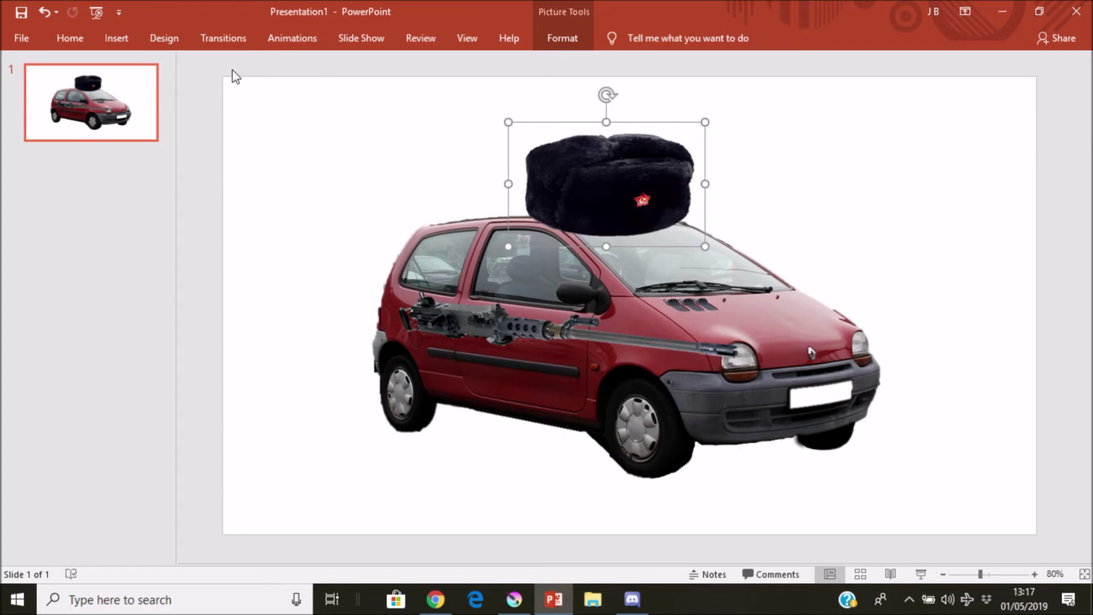
- Select every picture on the slide and open their context menu
drag(224, 69, 1040, 574)
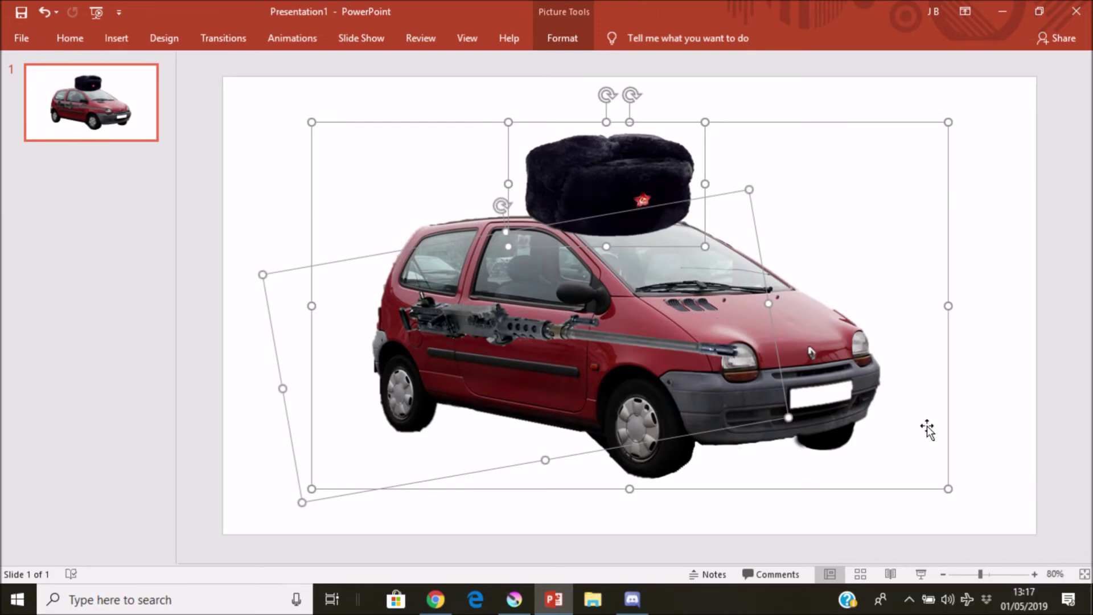
right_click(927, 430)
right_click(859, 370)
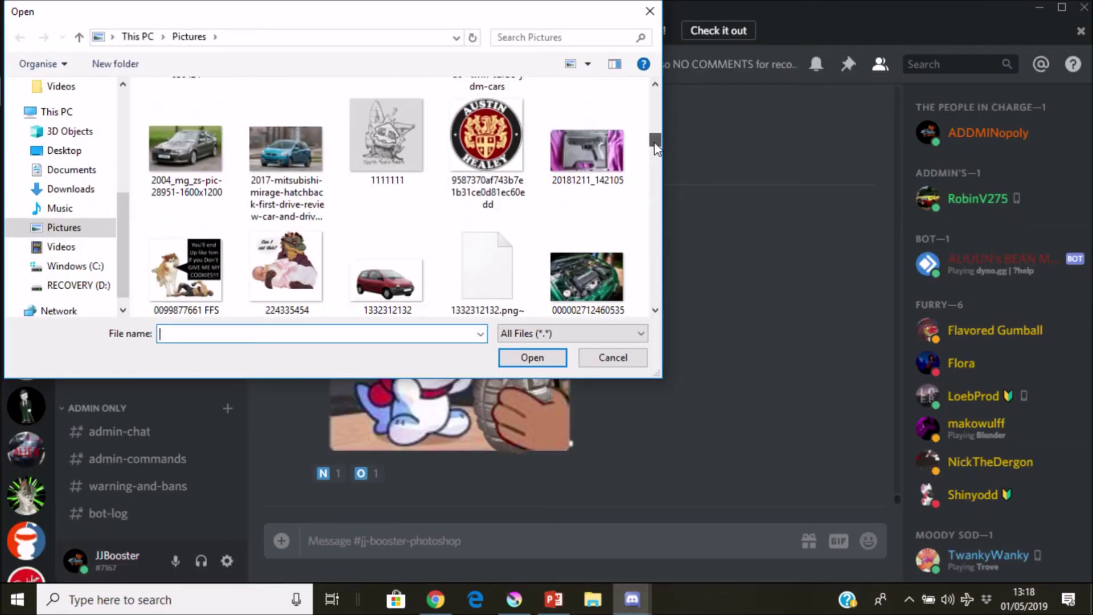
double_click(387, 273)
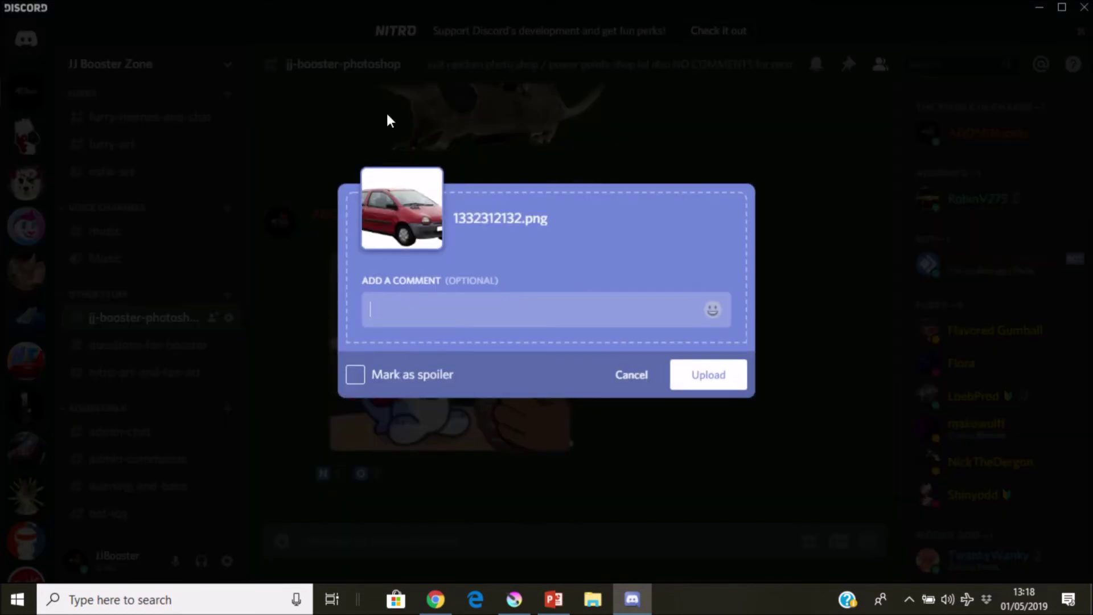
click(704, 375)
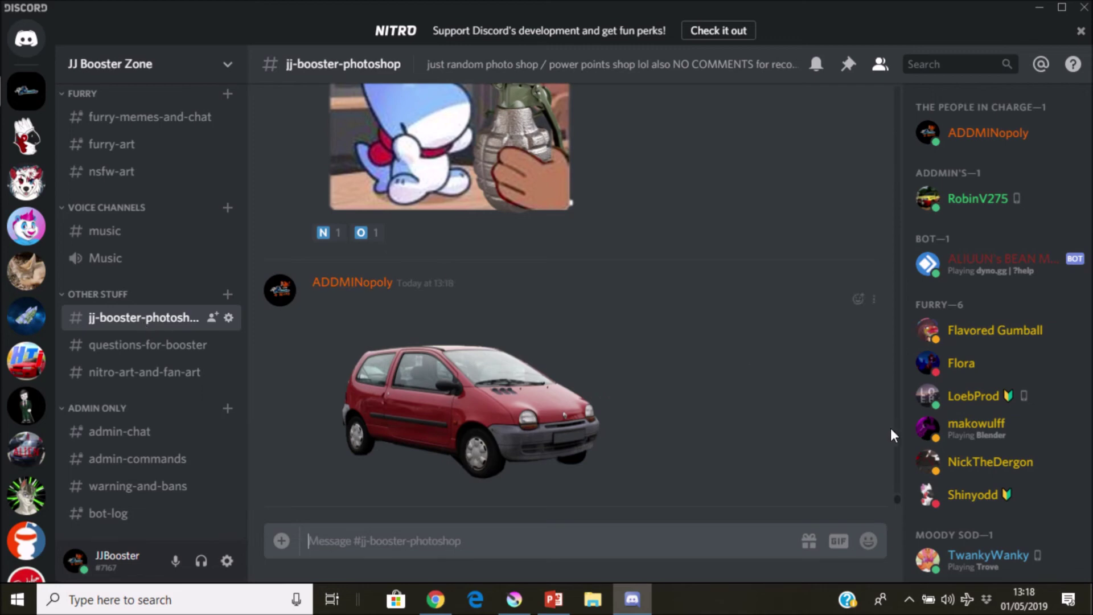
- Repaint the grey patch below the gun red with the Airbrush Soft brush, then zoom out
drag(899, 496, 901, 459)
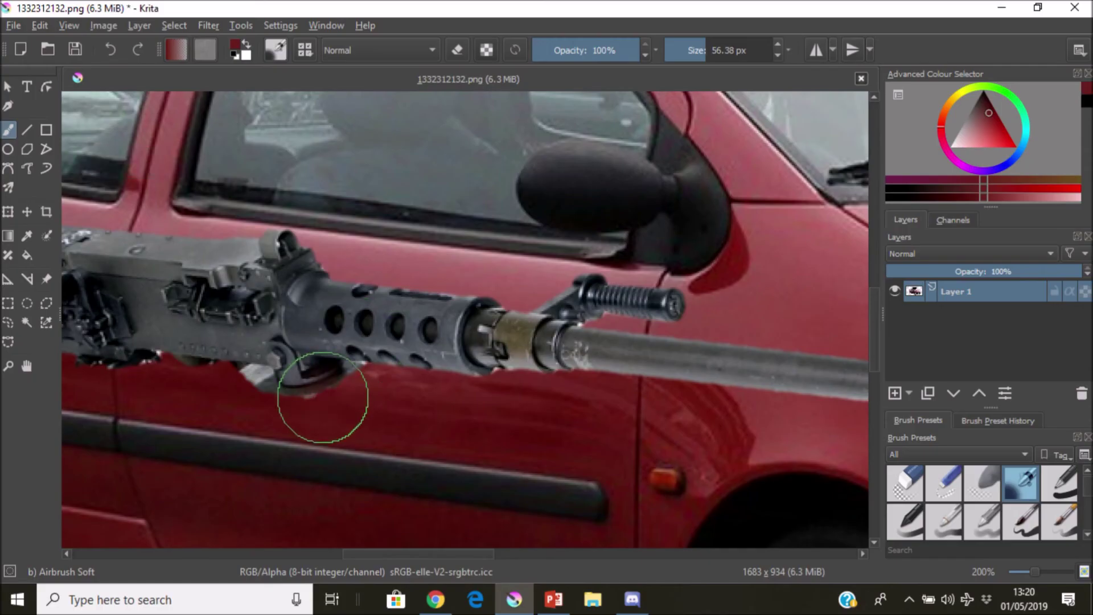
mouse_move(263, 387)
mouse_down()
mouse_move(248, 383)
mouse_move(361, 385)
mouse_move(312, 400)
mouse_up()
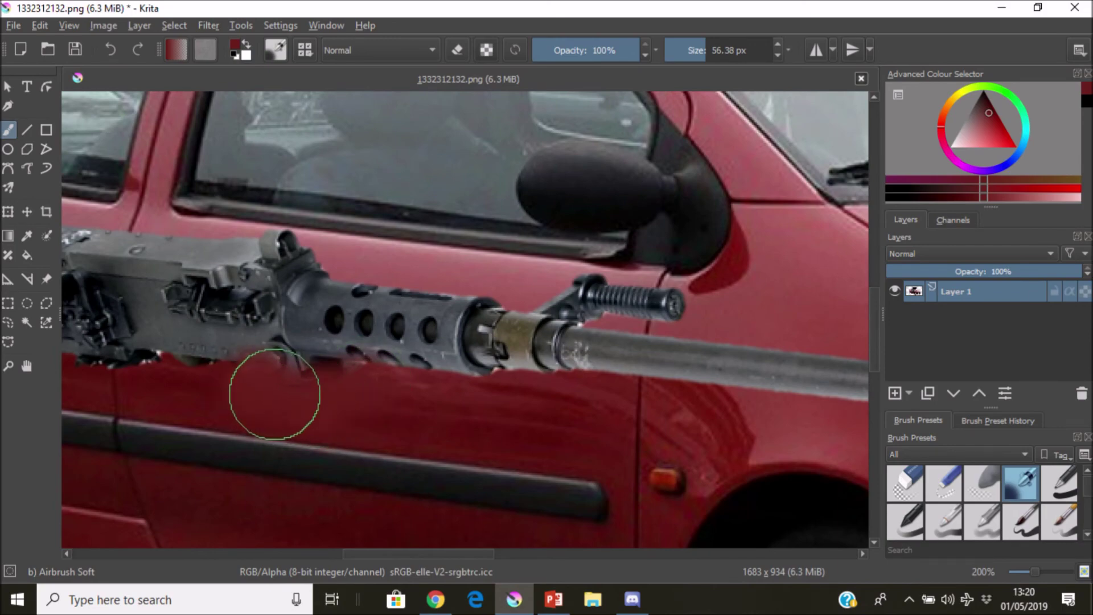
scroll(336, 398, down, 4)
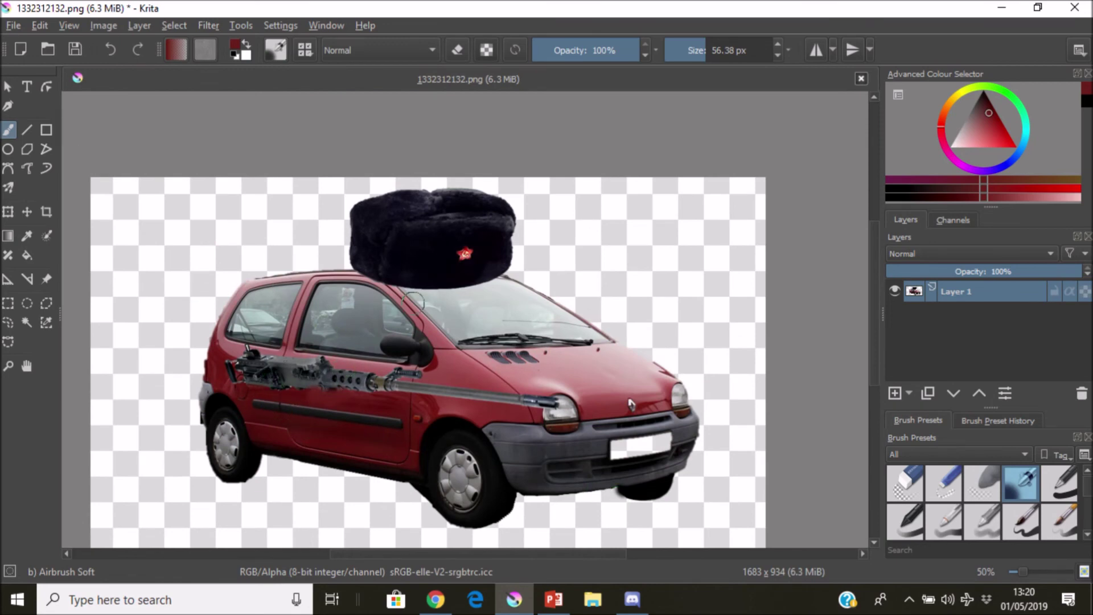
scroll(414, 300, up, 2)
scroll(414, 300, down, 1)
scroll(414, 300, down, 1)
key(ctrl+shift+e)
- Save the export over 1332312132.png, confirm replacing it, and accept the PNG options with alpha stored
click(437, 376)
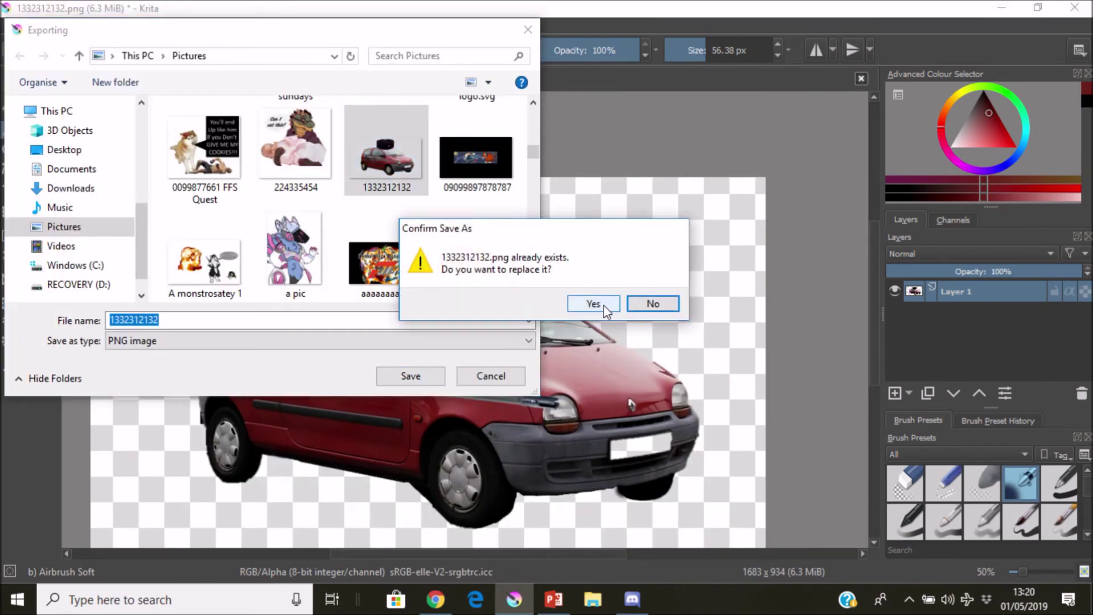
click(613, 306)
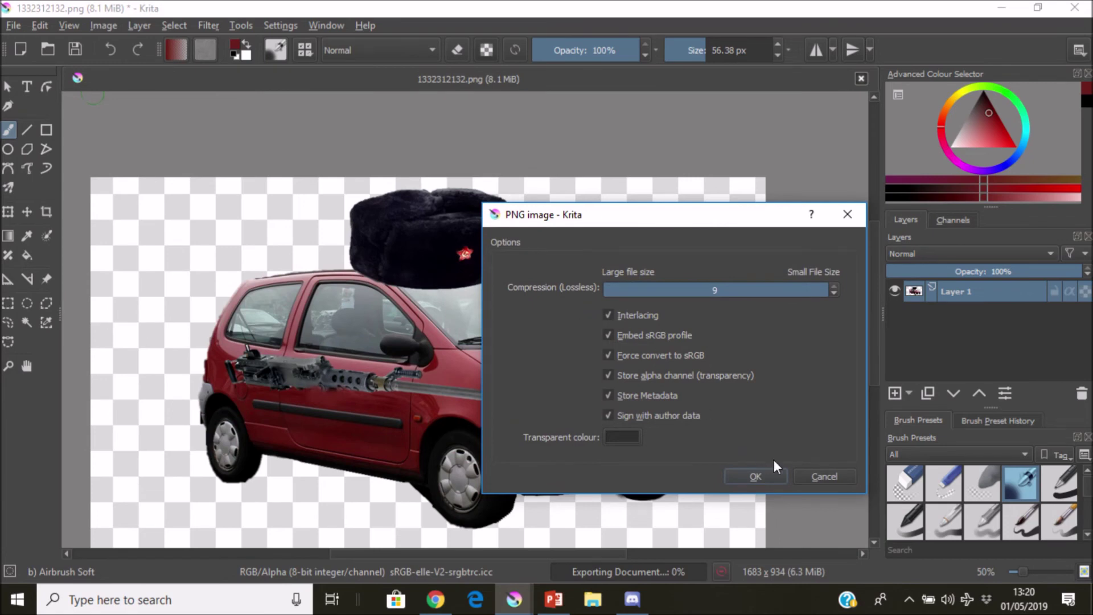
click(757, 476)
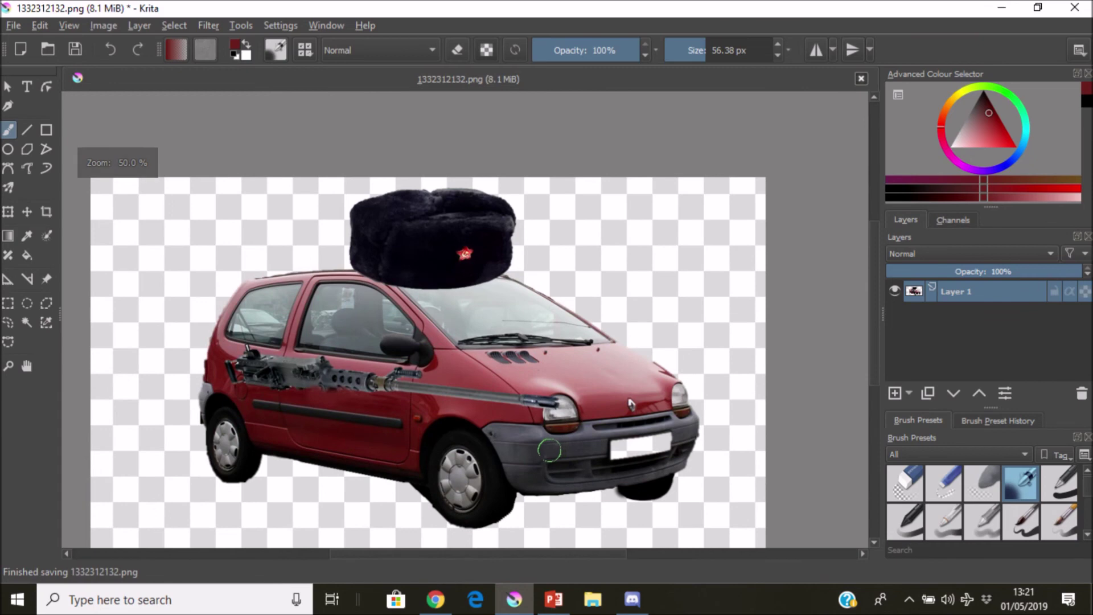
drag(551, 433, 573, 371)
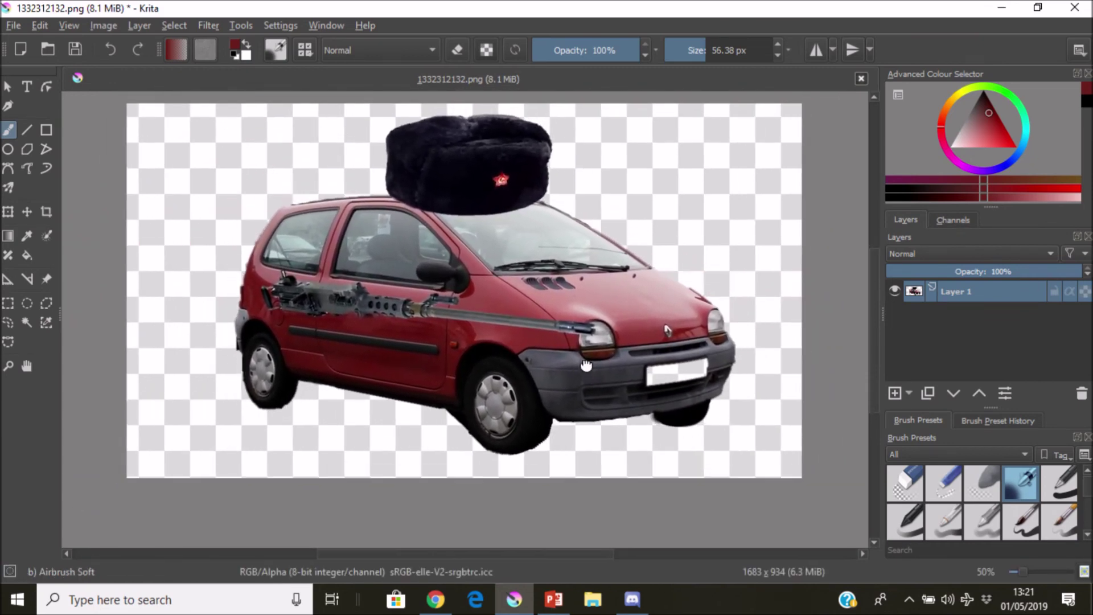
mouse_move(572, 371)
mouse_down()
mouse_move(586, 396)
mouse_move(565, 344)
mouse_up()
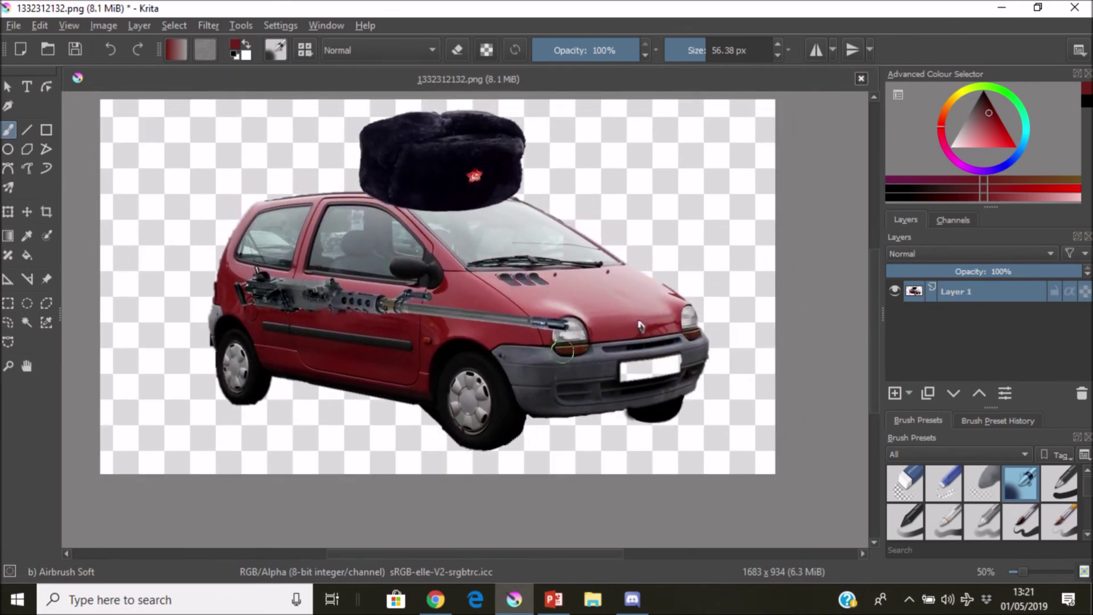
mouse_move(477, 357)
mouse_down()
mouse_move(470, 388)
mouse_move(497, 379)
mouse_up()
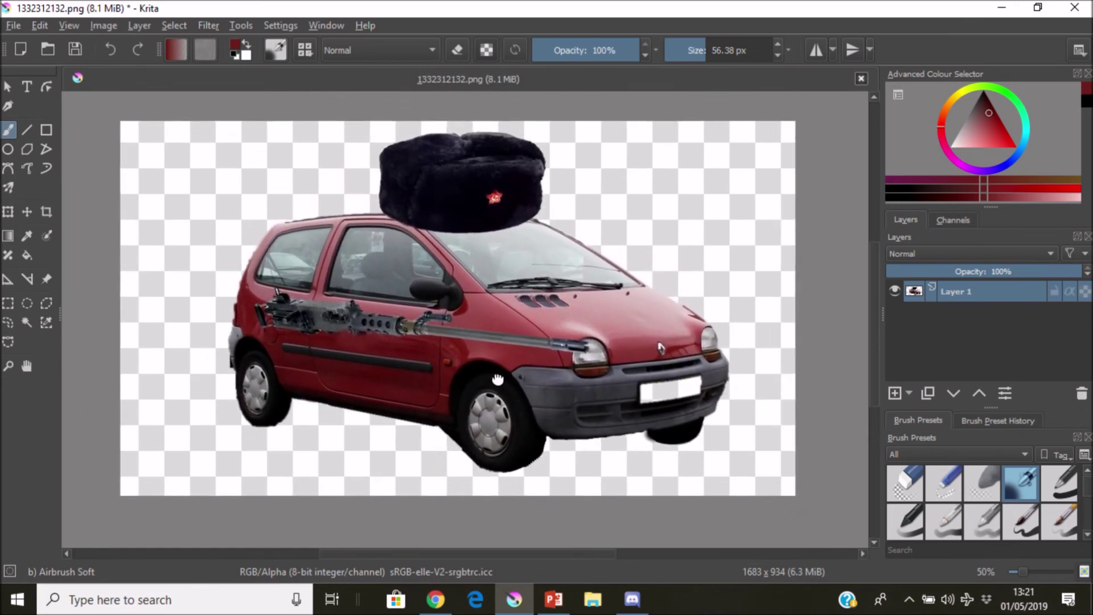
drag(497, 379, 535, 356)
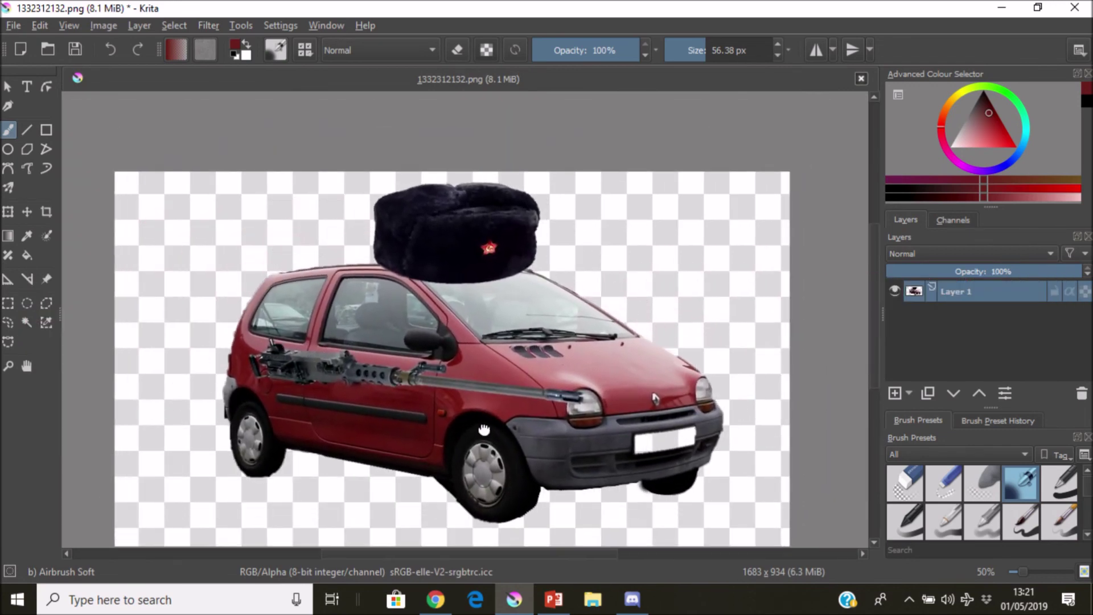
mouse_move(535, 355)
mouse_down()
mouse_move(629, 438)
mouse_move(368, 437)
mouse_up()
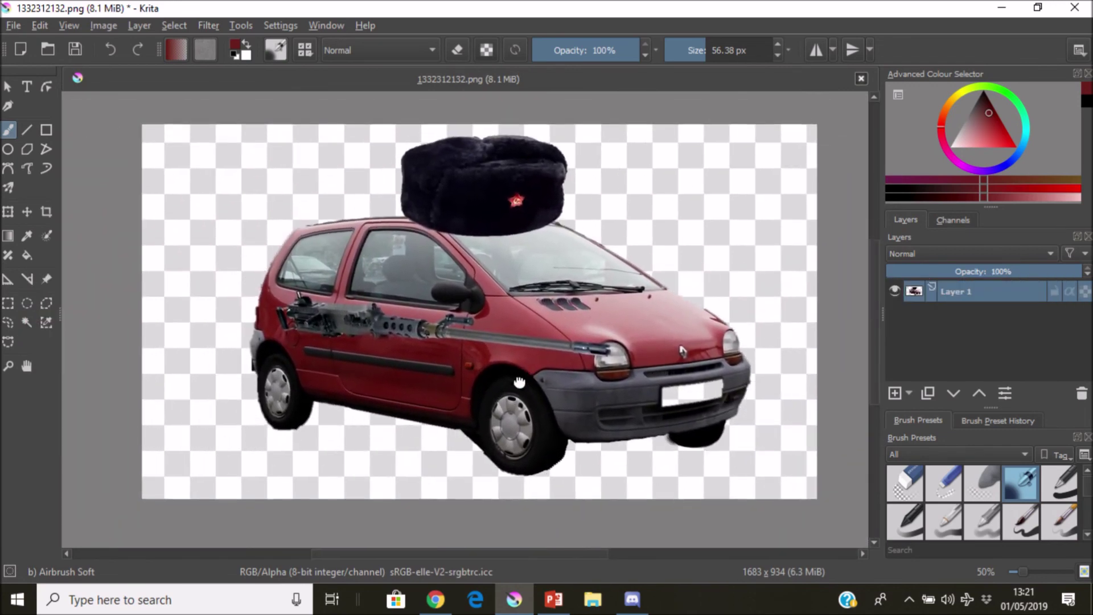